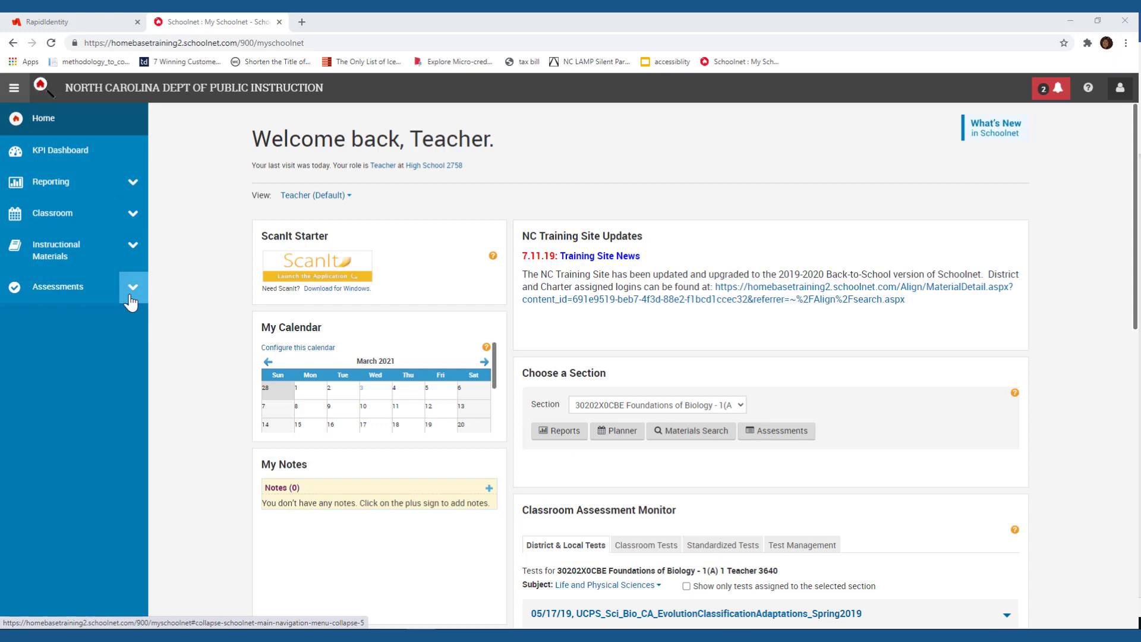
Start creating a new Open Response item from the assessments area.
left_click(62, 302)
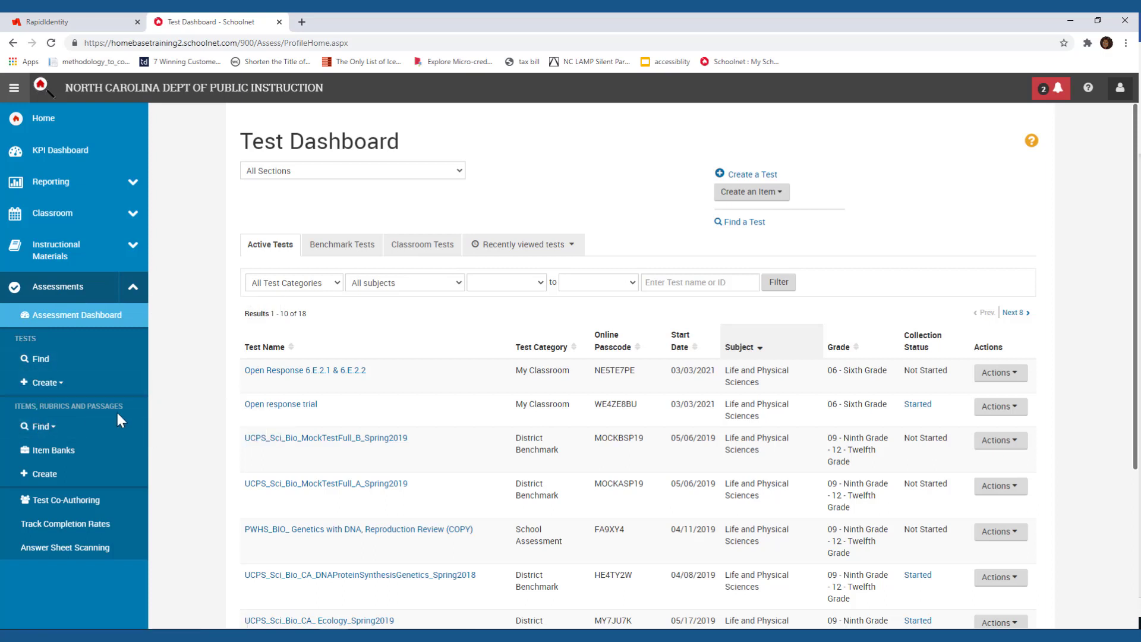
left_click(55, 479)
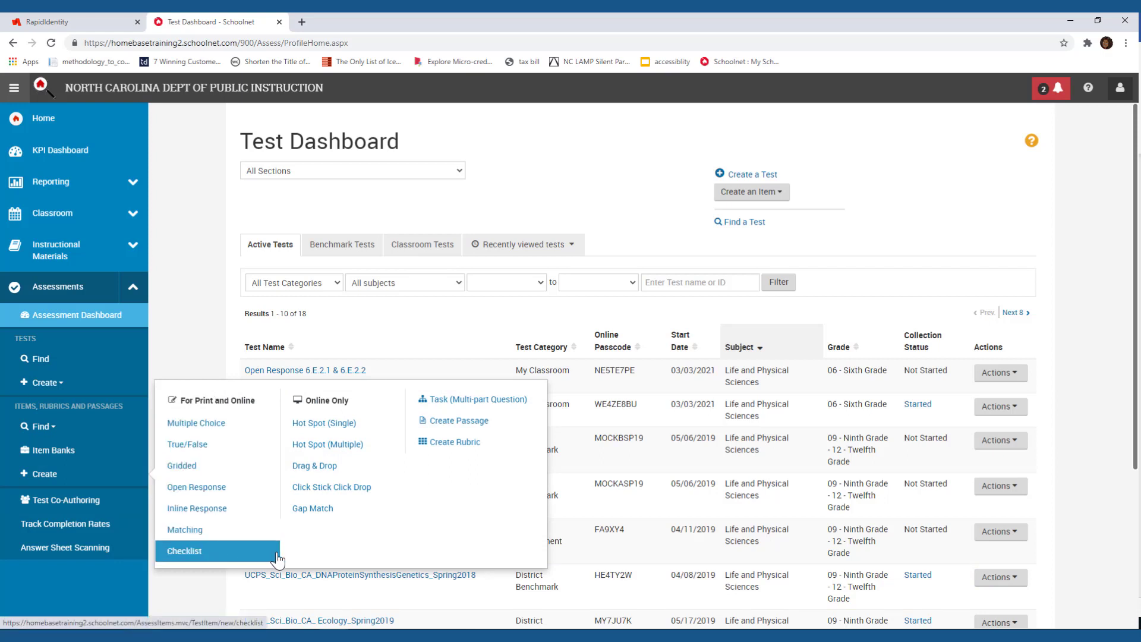
left_click(195, 498)
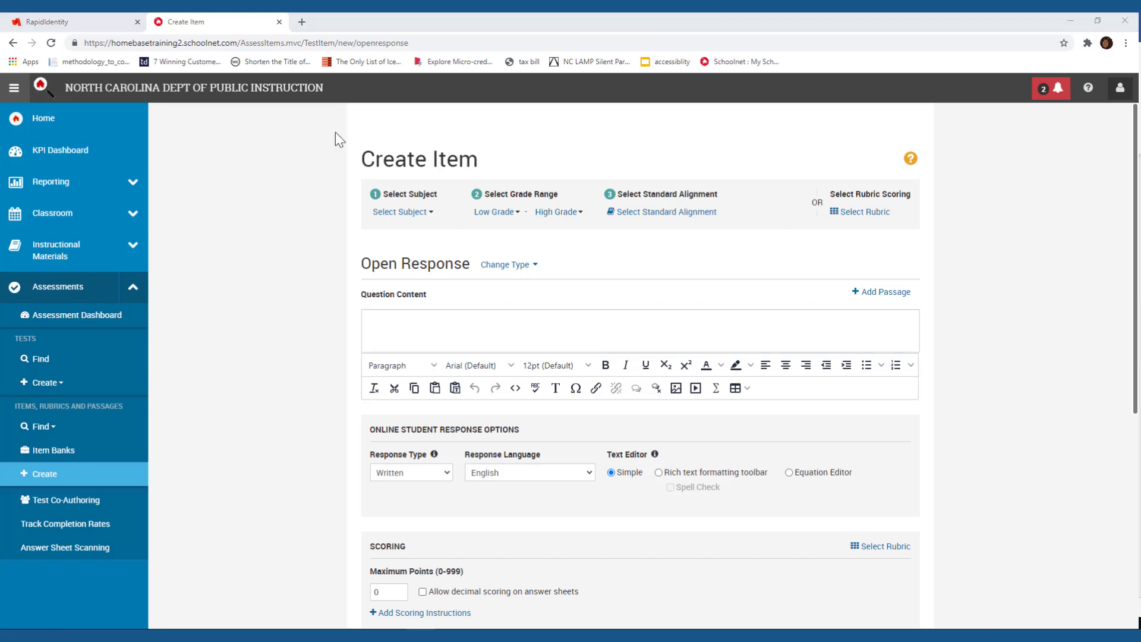
Look over the sections of the Create Item form, from the subject and standards settings to the scoring and save options.
scroll(336, 132, "down", 6)
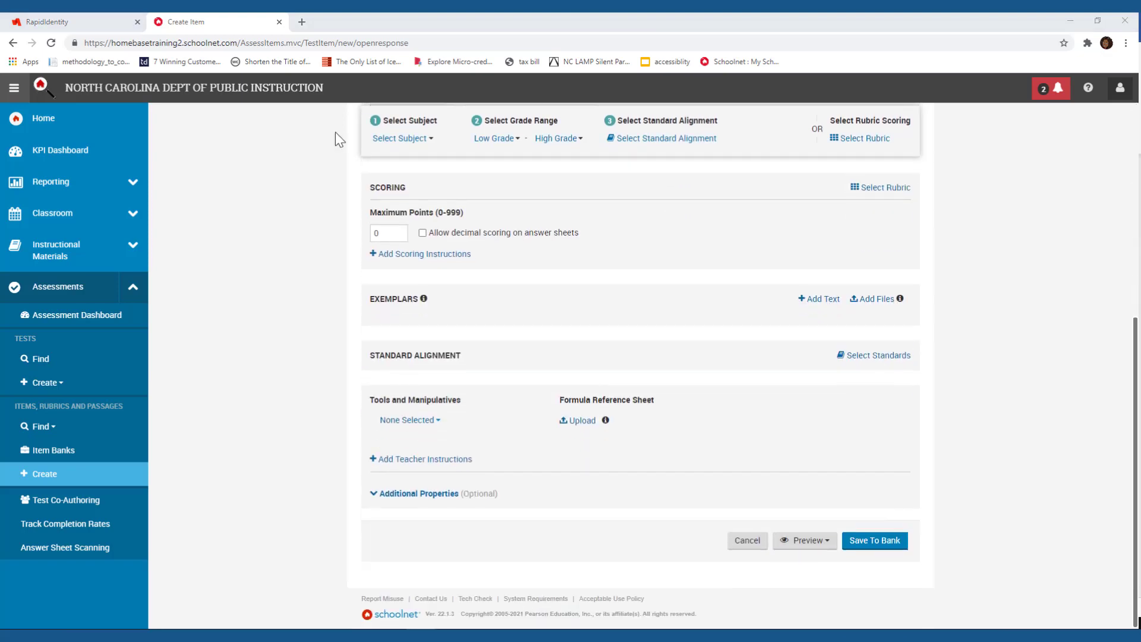
scroll(327, 306, "up", 6)
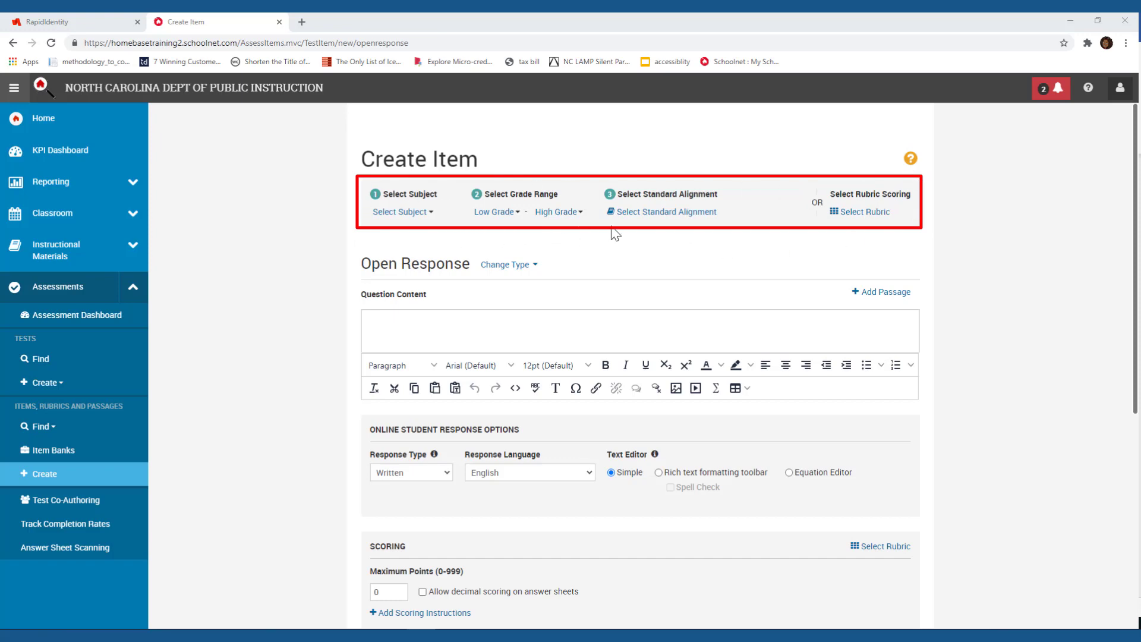
scroll(452, 324, "down", 1)
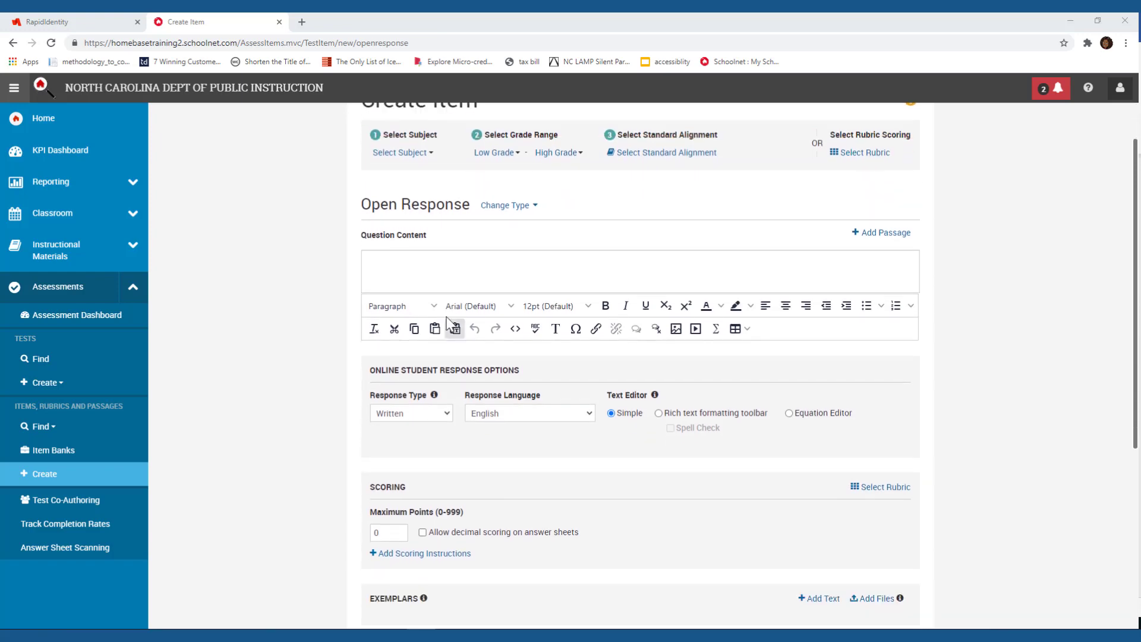
scroll(440, 306, "up", 1)
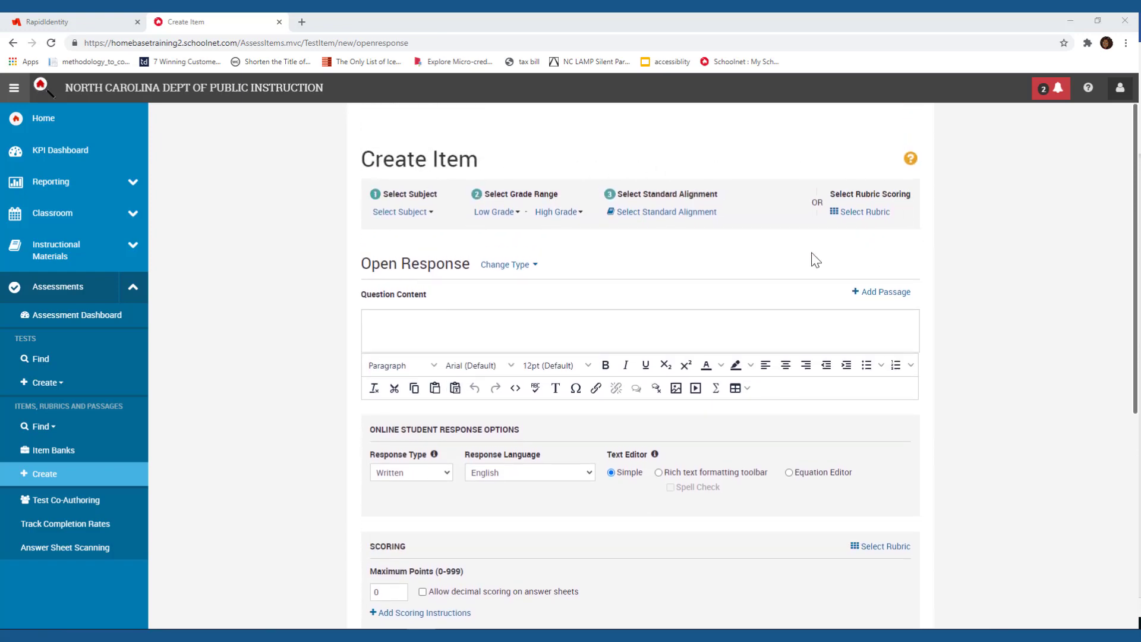
scroll(337, 330, "down", 2)
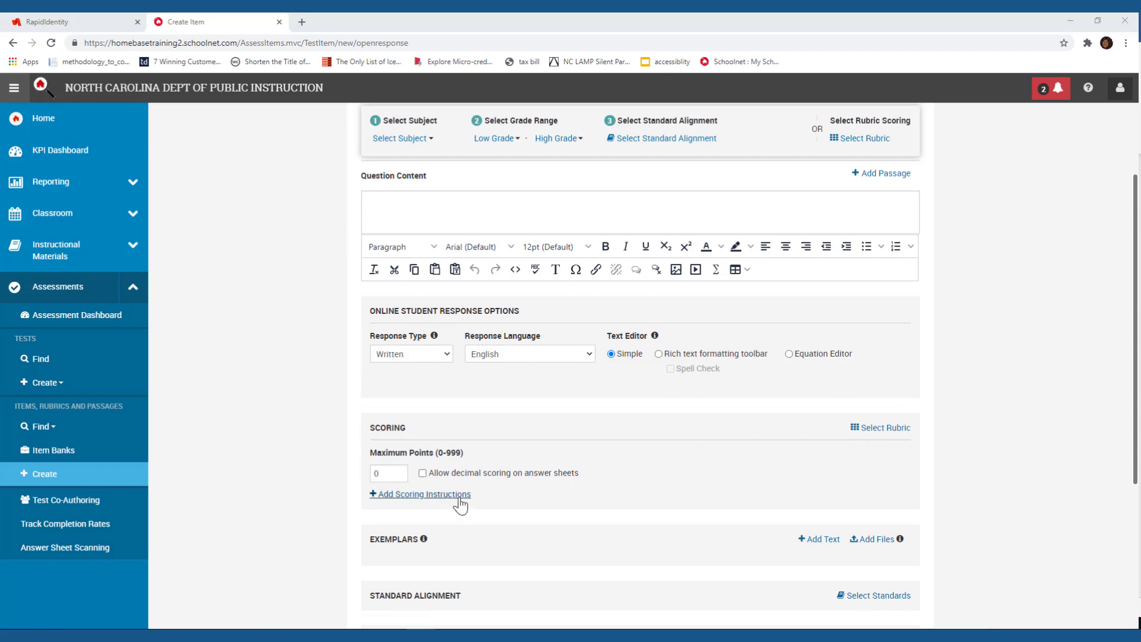
scroll(461, 501, "up", 2)
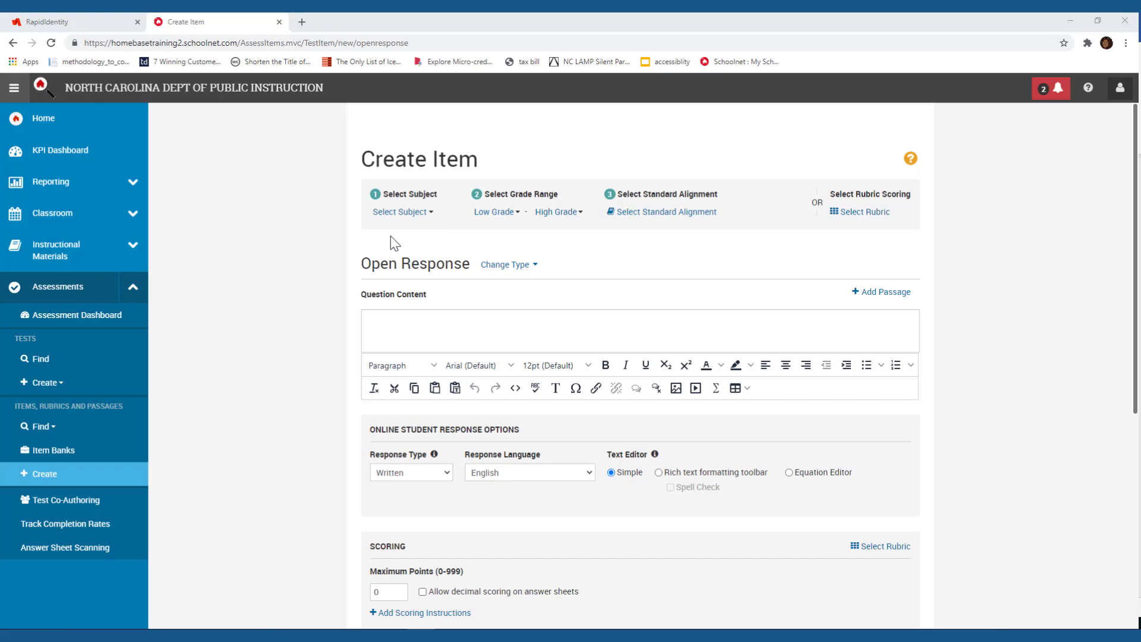
Set the item's subject to Life and Physical Sciences and its grade range to 06 - Sixth Grade.
left_click(427, 212)
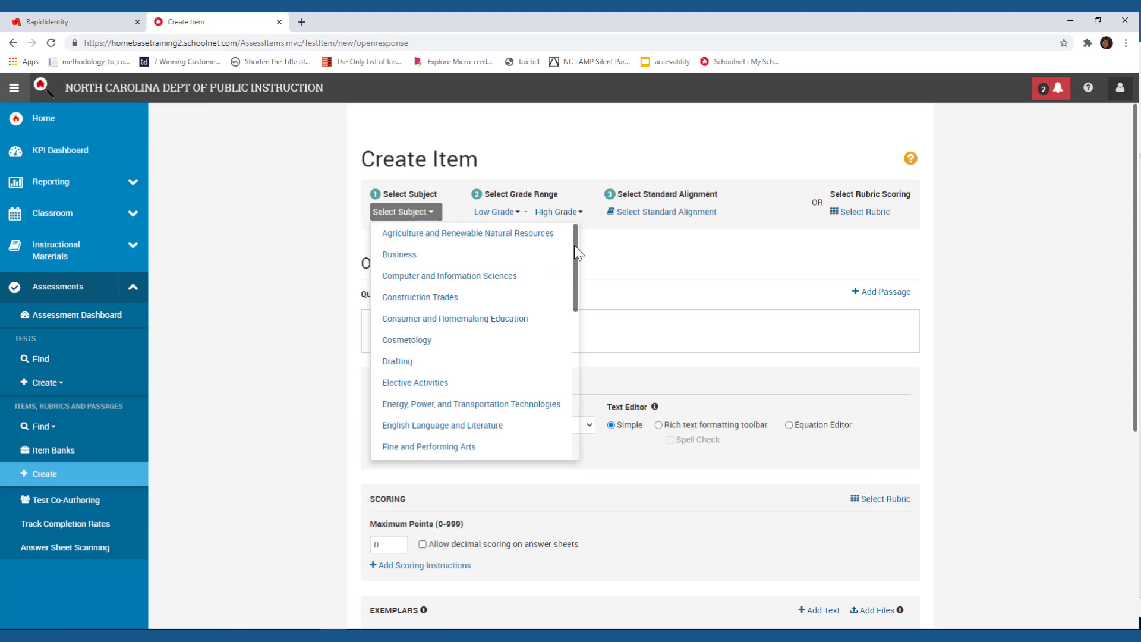
left_click_drag(574, 248, 572, 326)
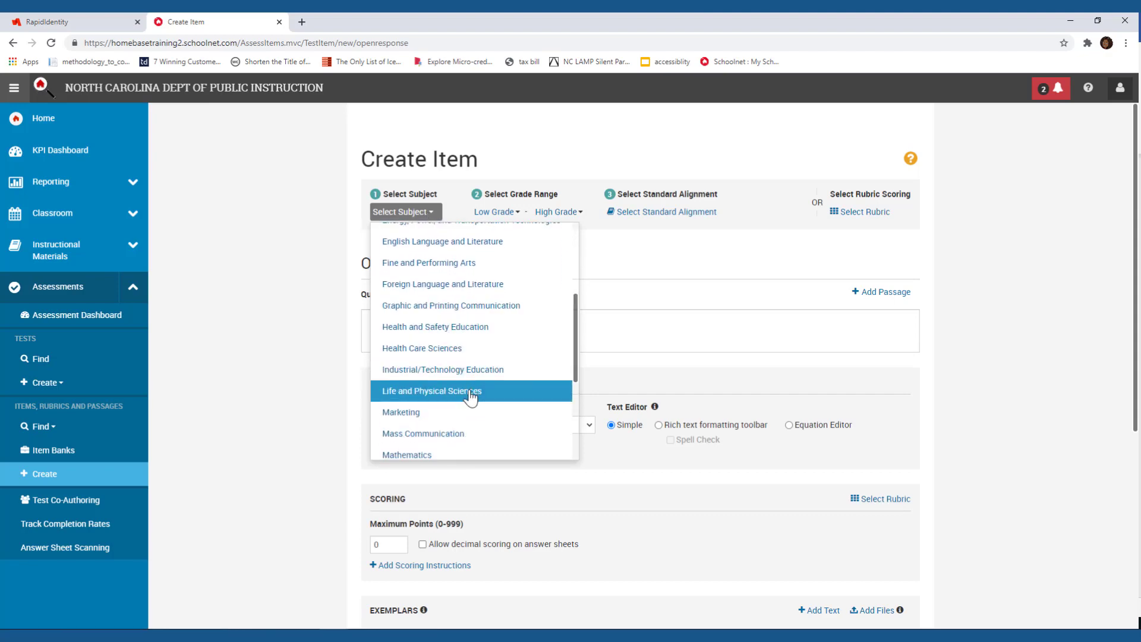
left_click(469, 394)
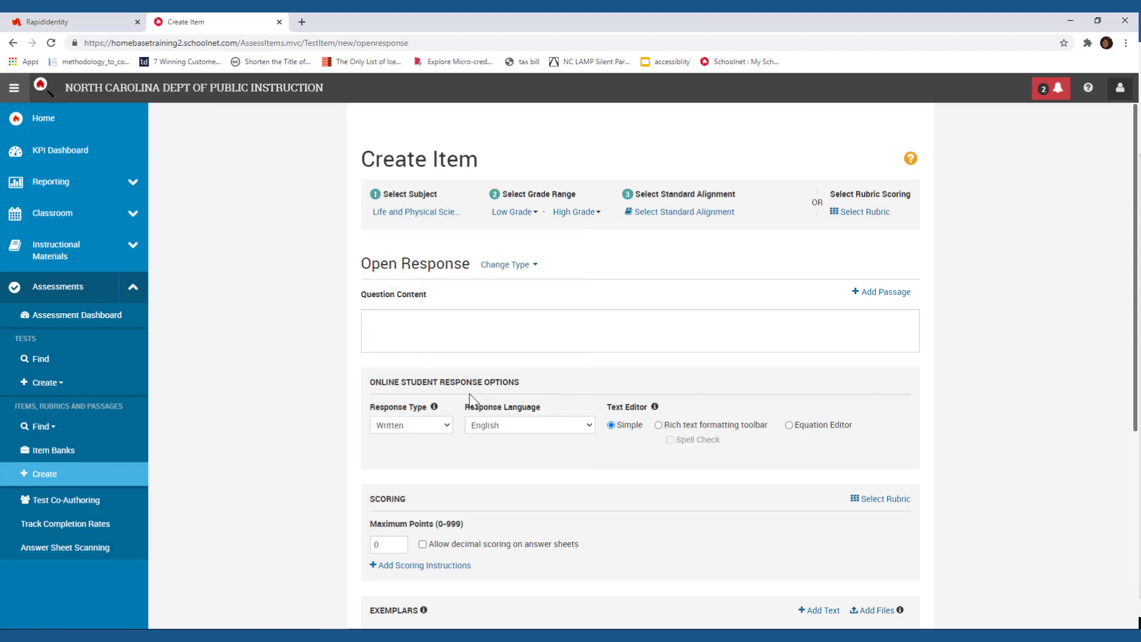
left_click(516, 213)
left_click(517, 384)
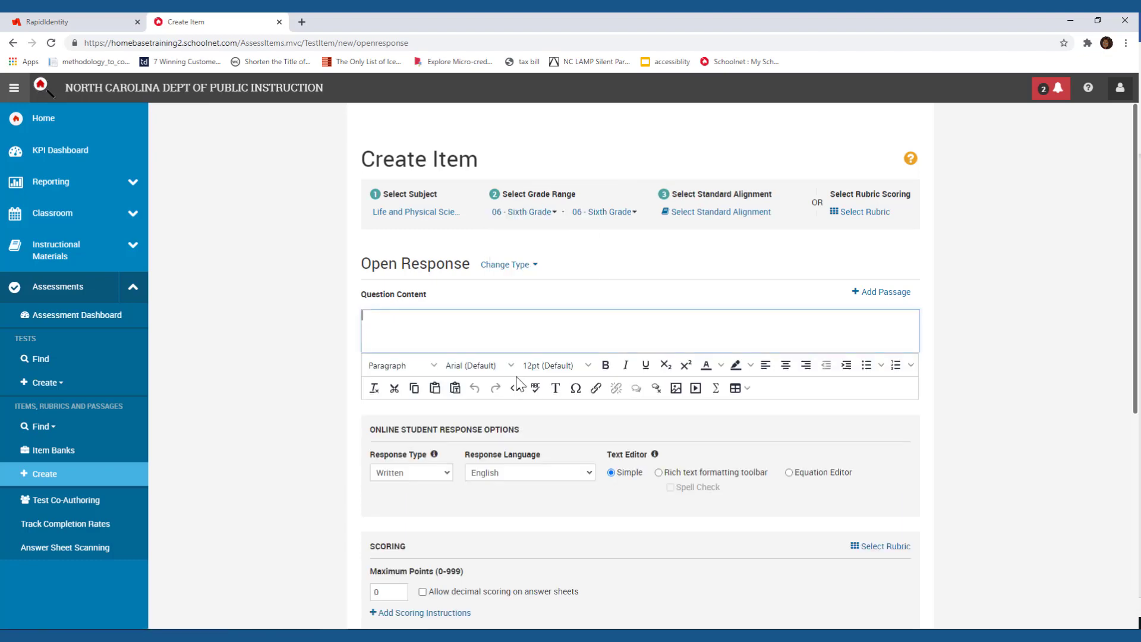
Align the item to standards NCES.6.E.2.1 and NCES.6.E.2.2 under Earth Systems, Structures and Processes, and save the selection.
left_click(694, 213)
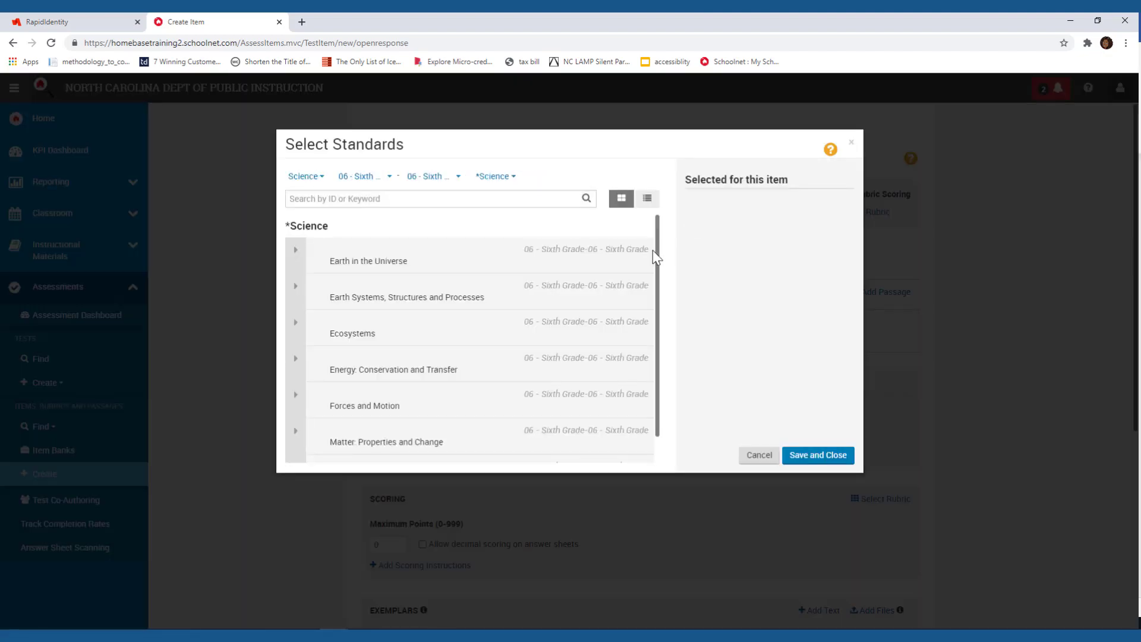
left_click(297, 287)
left_click(297, 300)
left_click(297, 300)
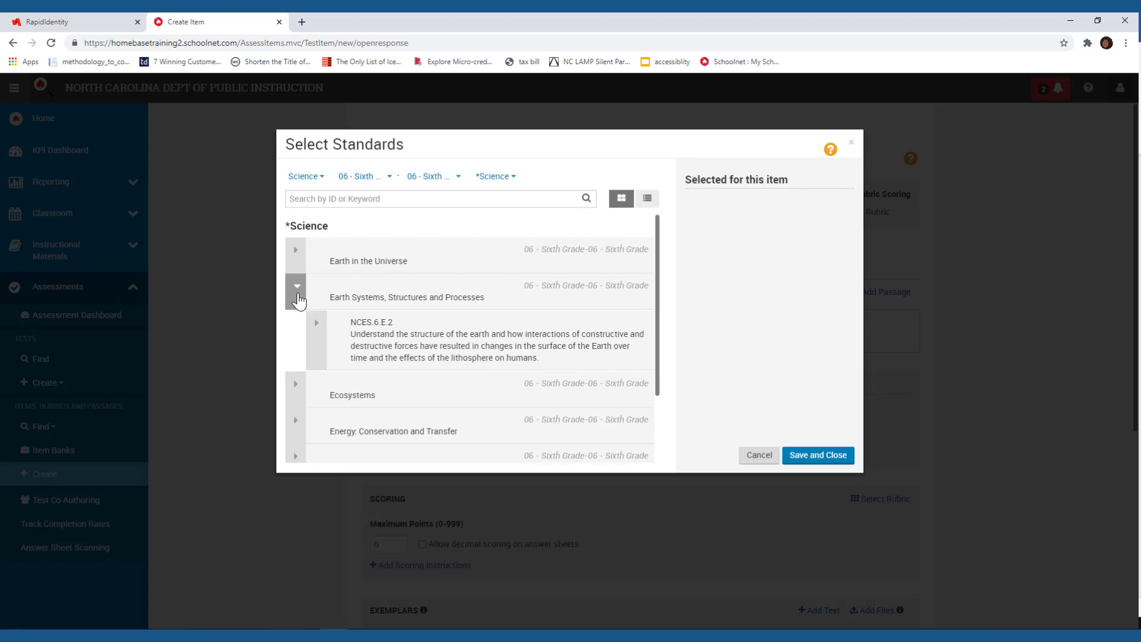
left_click(316, 342)
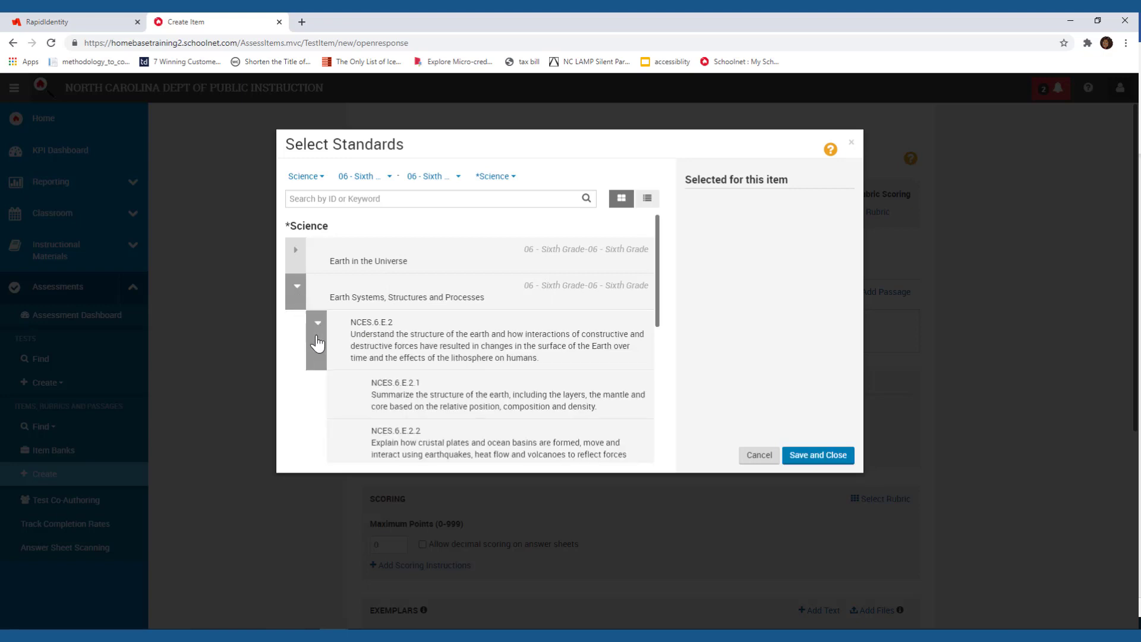
scroll(535, 422, "down", 1)
scroll(545, 429, "down", 1)
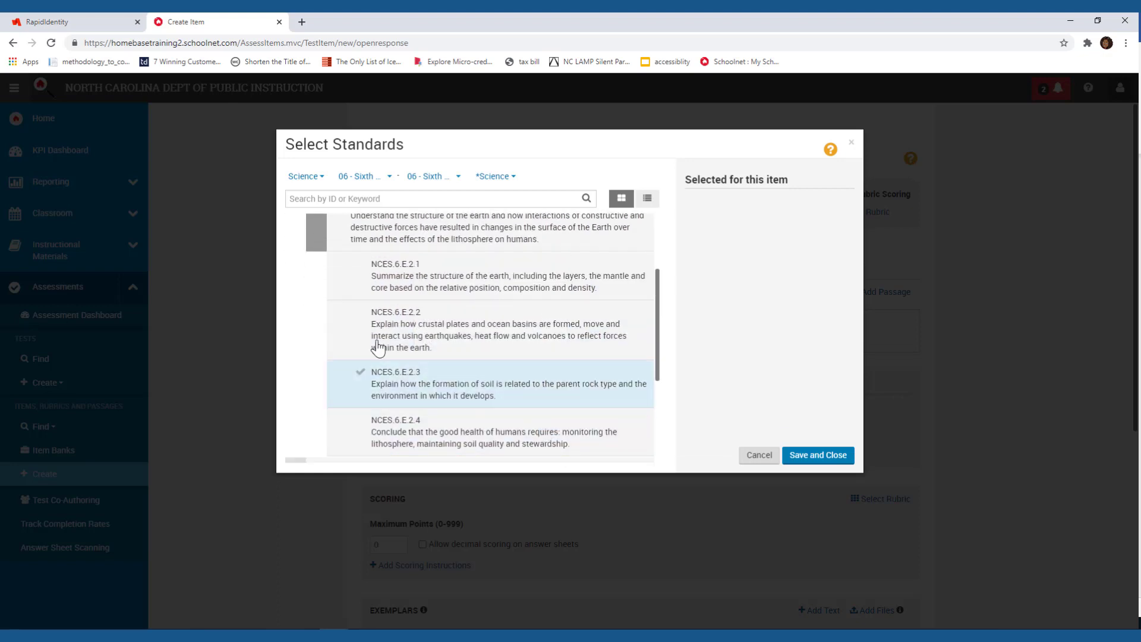
left_click(361, 273)
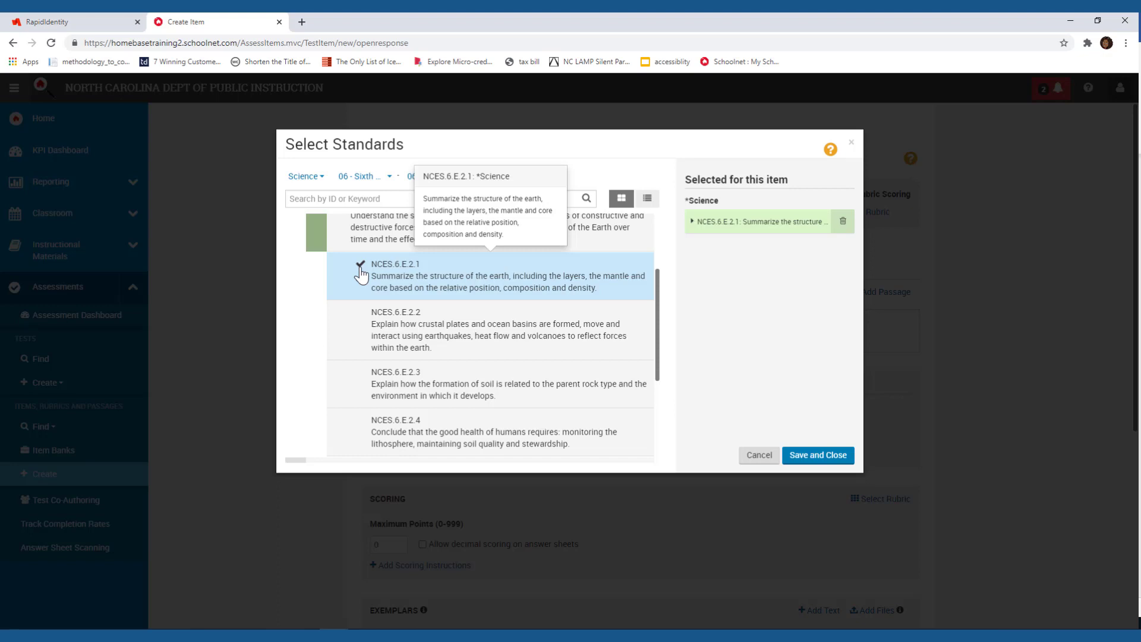
left_click(361, 335)
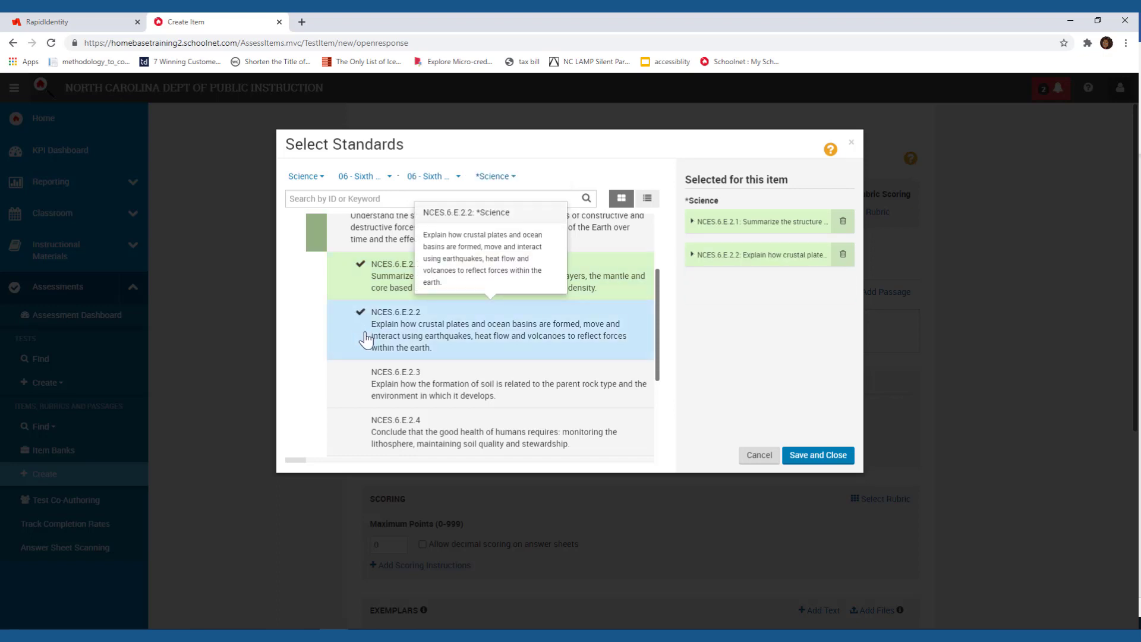
left_click(805, 464)
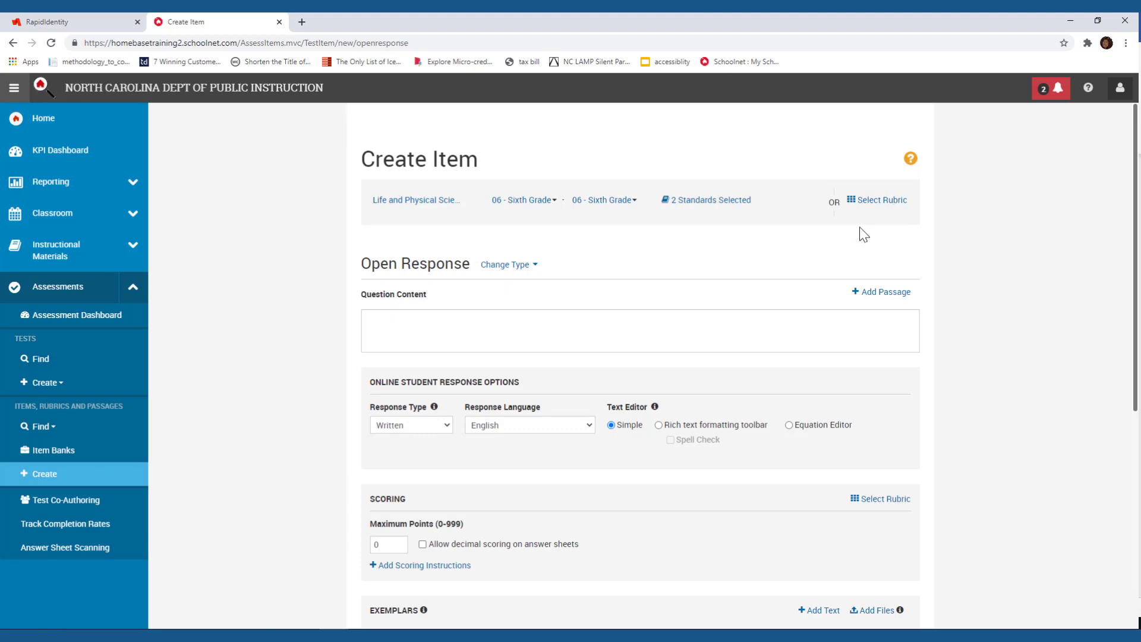
Paste the copied Earth's layers story prompt as the question content and set the maximum points to 10.
left_click(384, 329)
key("ctrl+v")
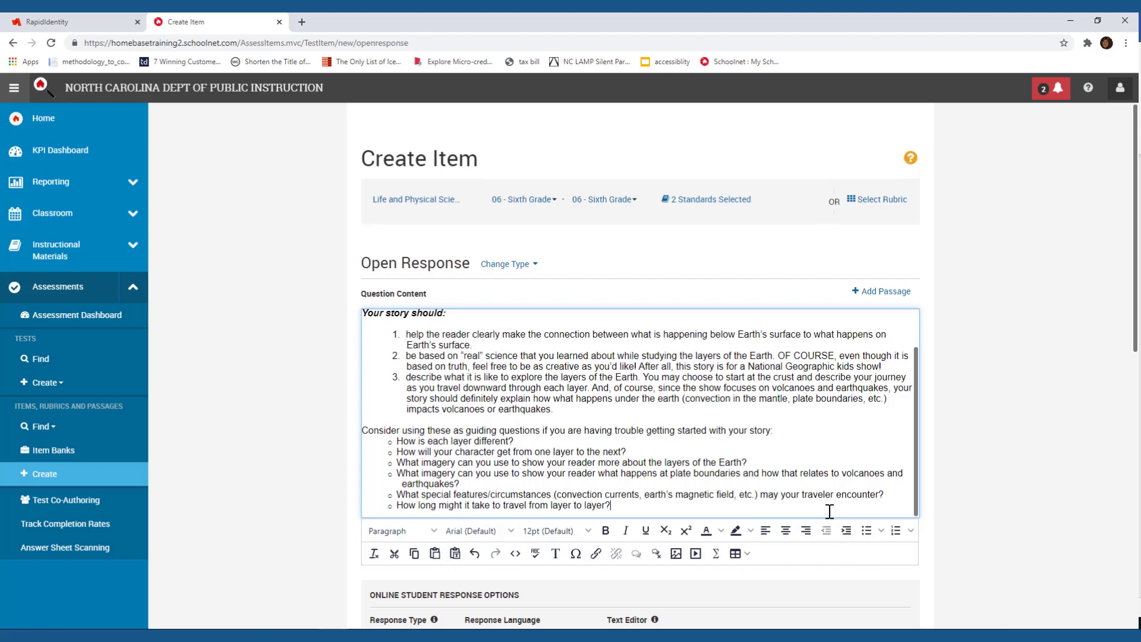
scroll(830, 512, "down", 3)
scroll(830, 513, "down", 1)
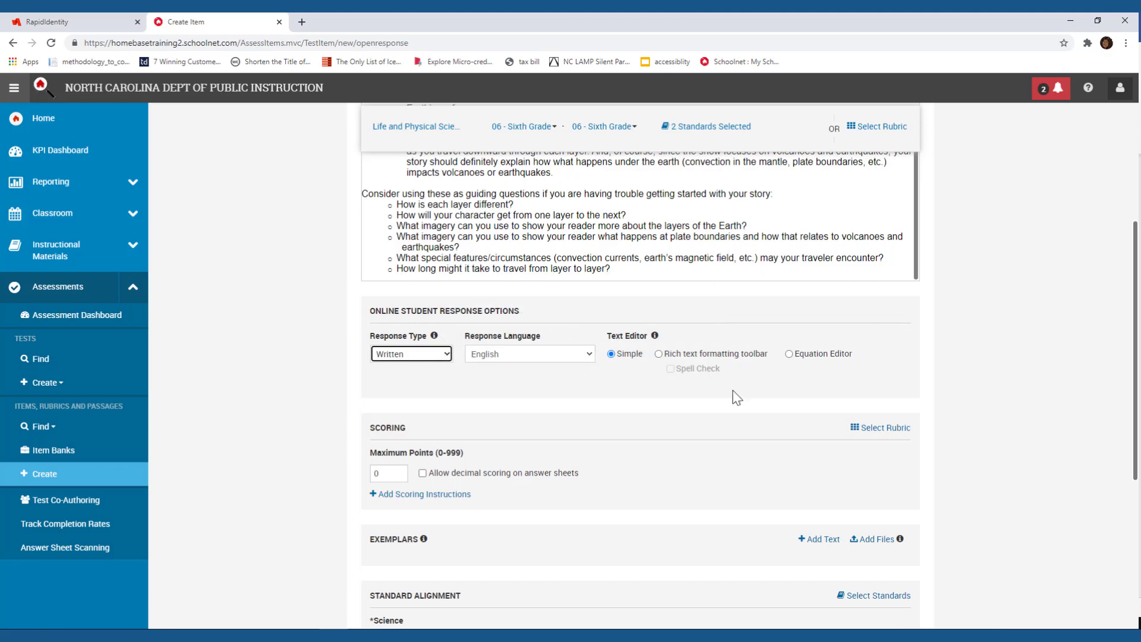
scroll(737, 397, "down", 2)
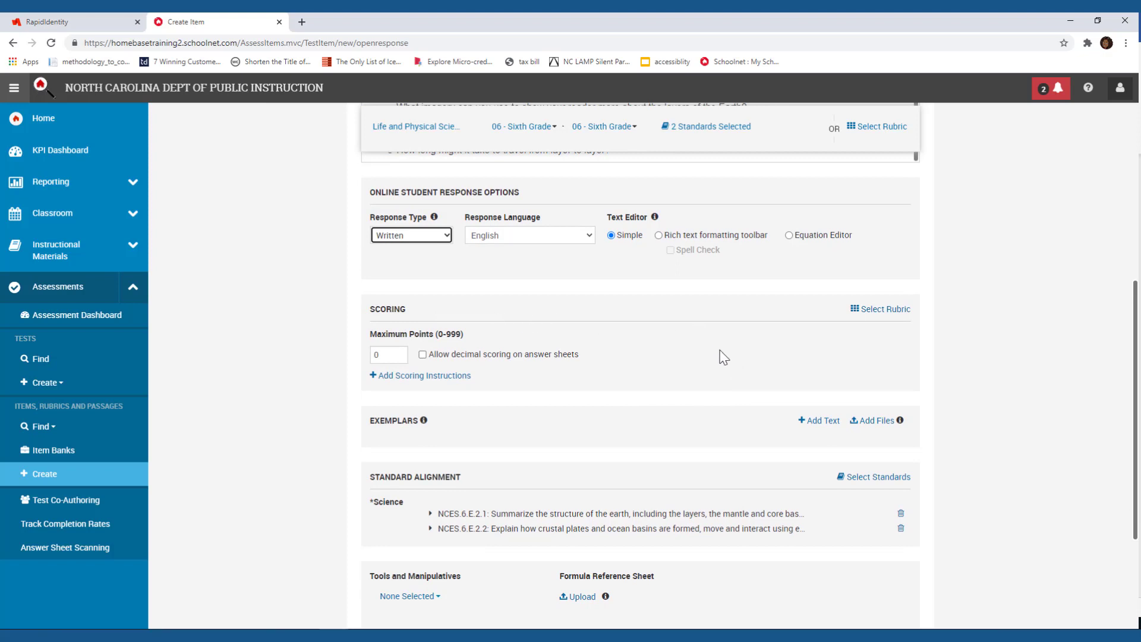
left_click(382, 356)
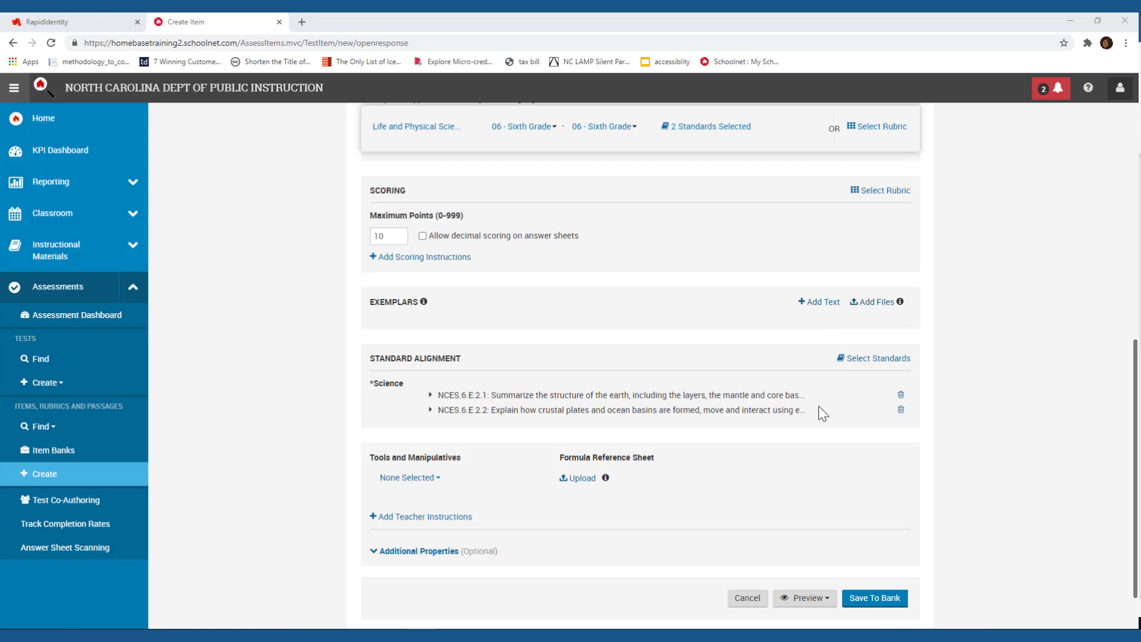
Save the item to the 6th Grade Open Response bank.
scroll(819, 406, "down", 1)
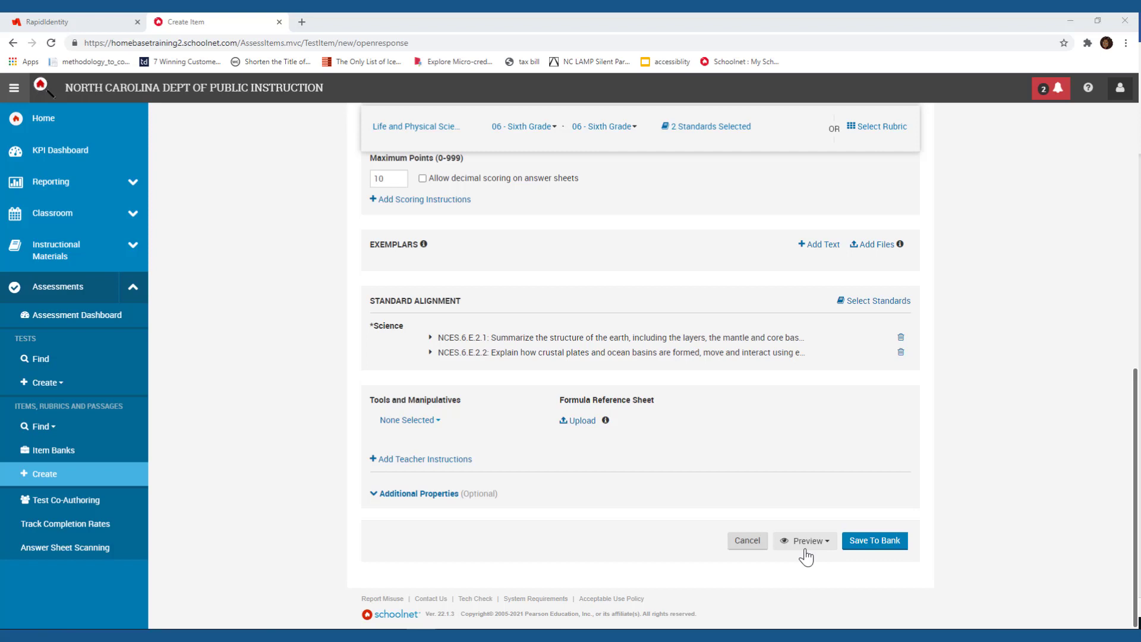
left_click(870, 553)
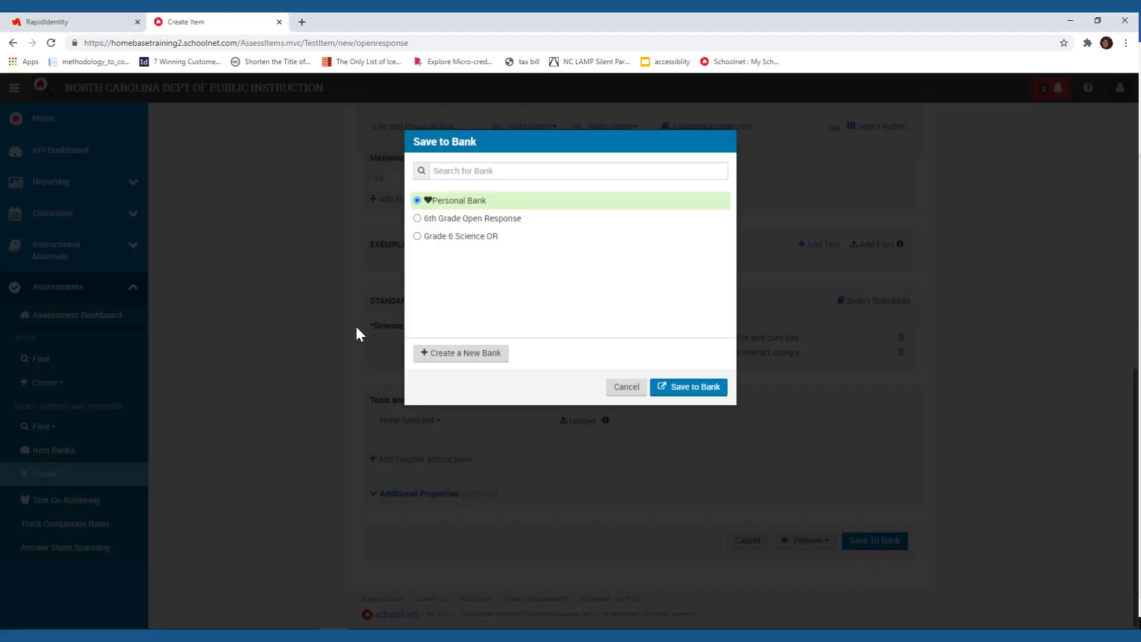
mouse_move(525, 215)
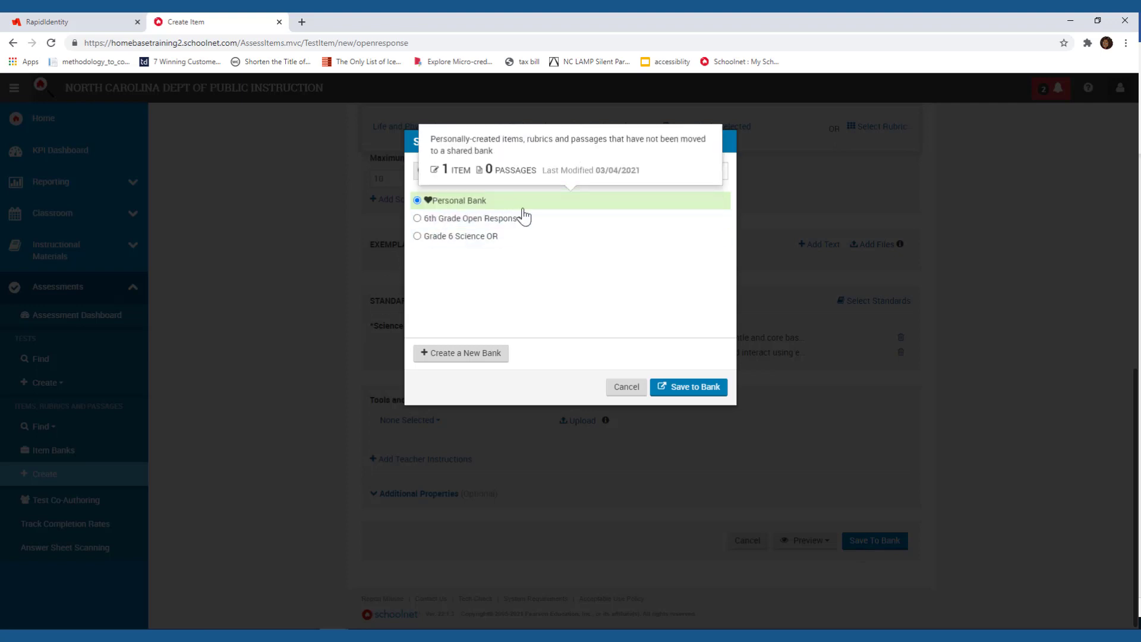
mouse_move(423, 237)
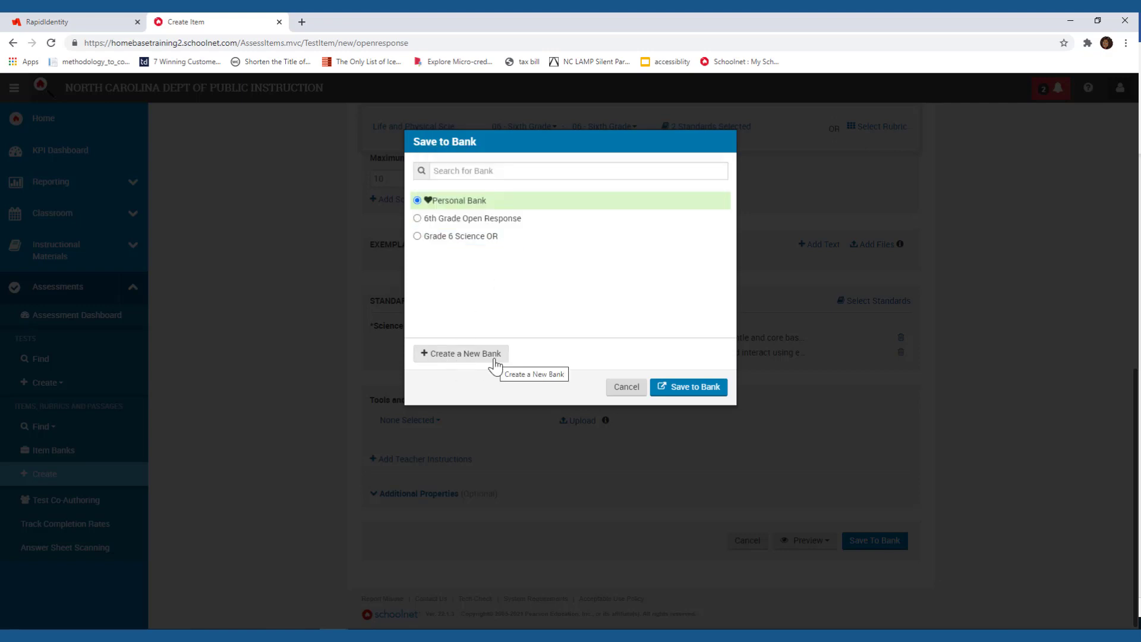
left_click(418, 221)
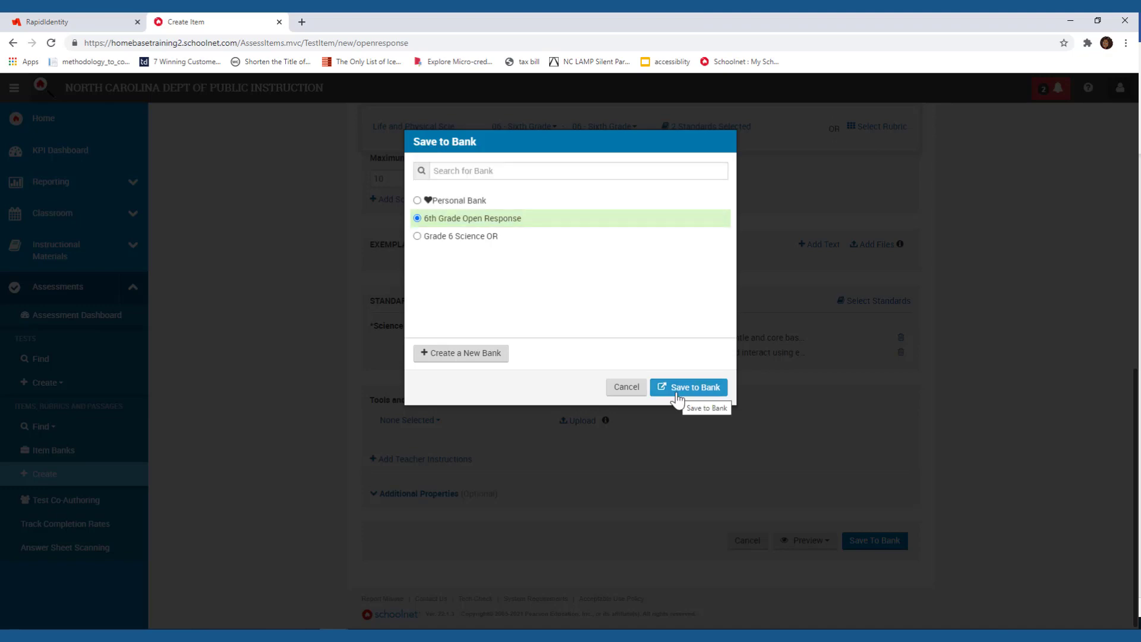
left_click(676, 394)
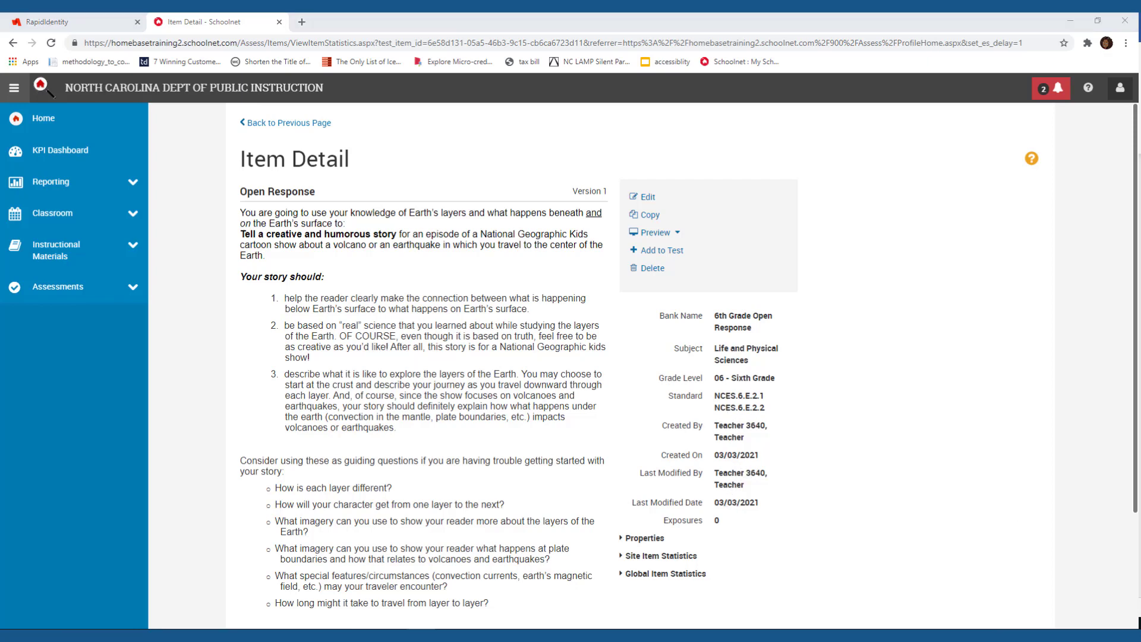
Create a new test from the saved item and name it "6.E.2.1 & 6.E.2.2 Open Response".
left_click(644, 262)
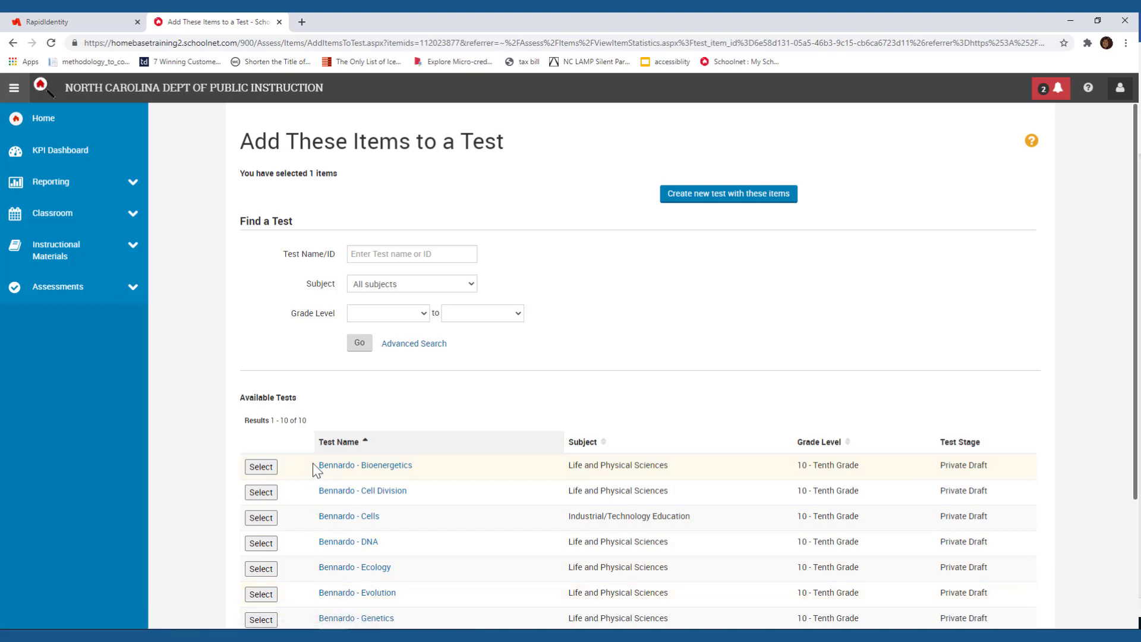
left_click(676, 205)
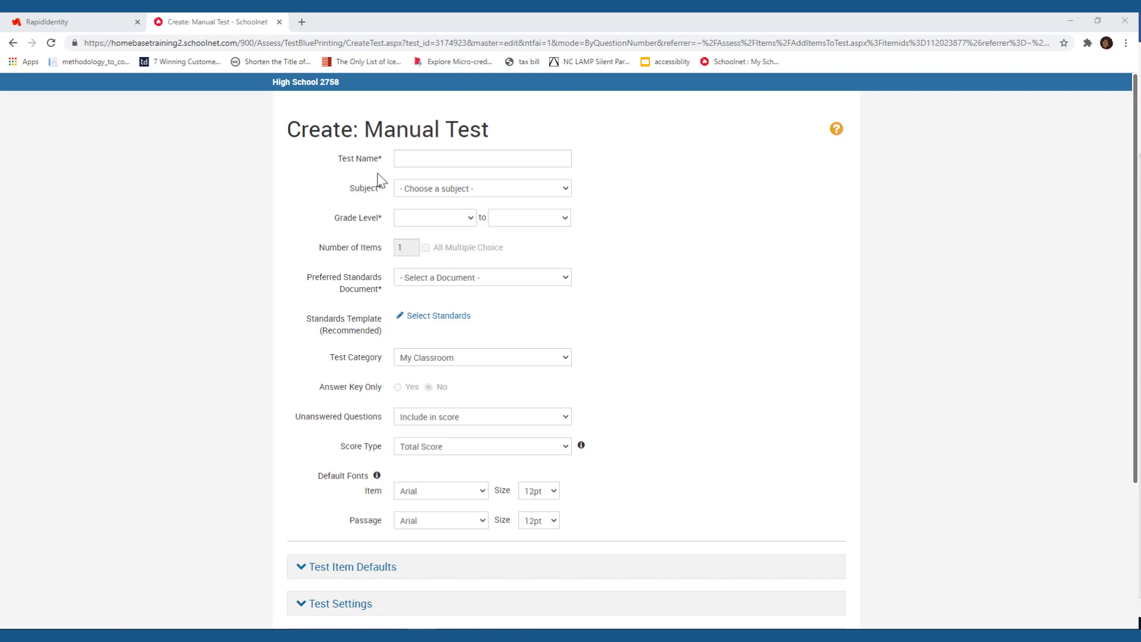
left_click(409, 161)
type("6.E.2.1 & 6.E.2.2 Open Response")
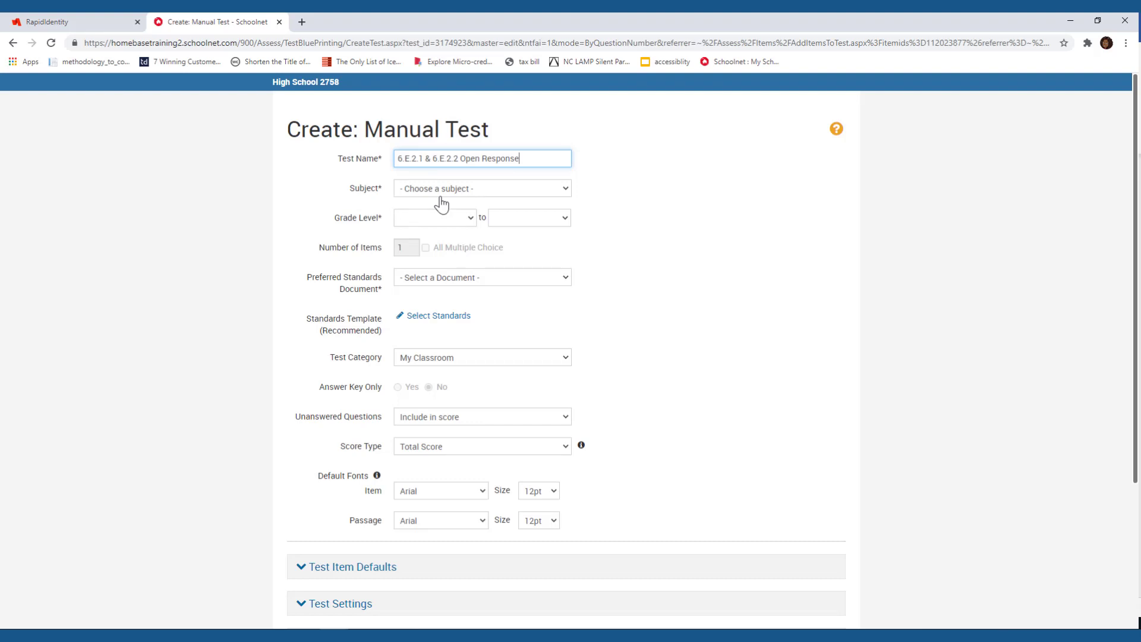
Set the test's subject to Life and Physical Sciences and its grade level to 06 - Sixth Grade.
left_click(508, 193)
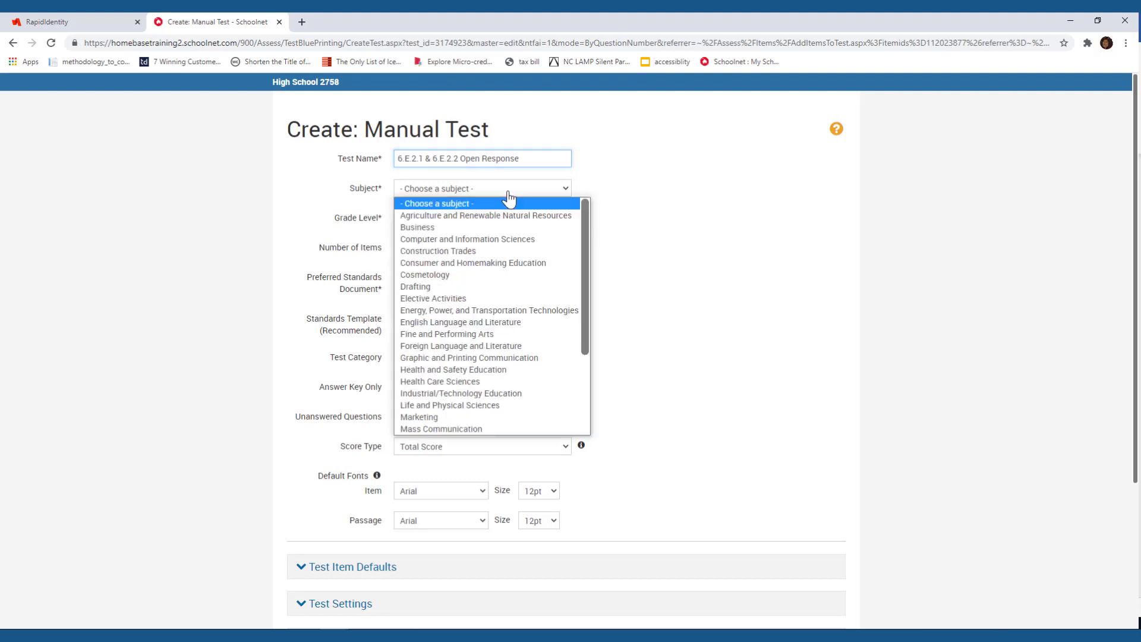
scroll(504, 360, "down", 2)
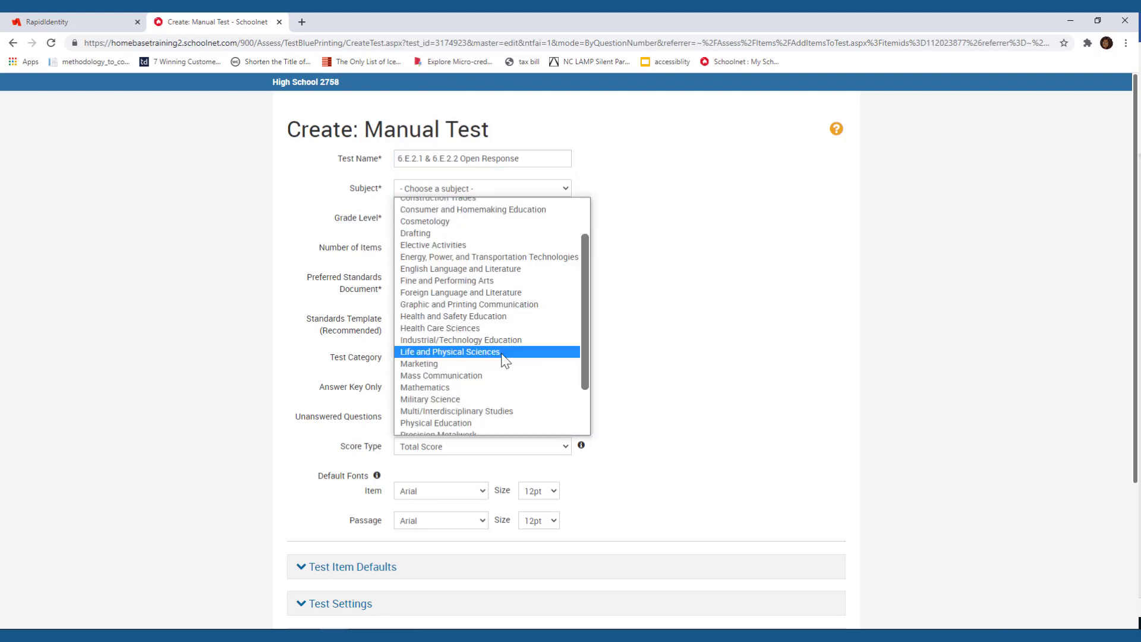
left_click(504, 360)
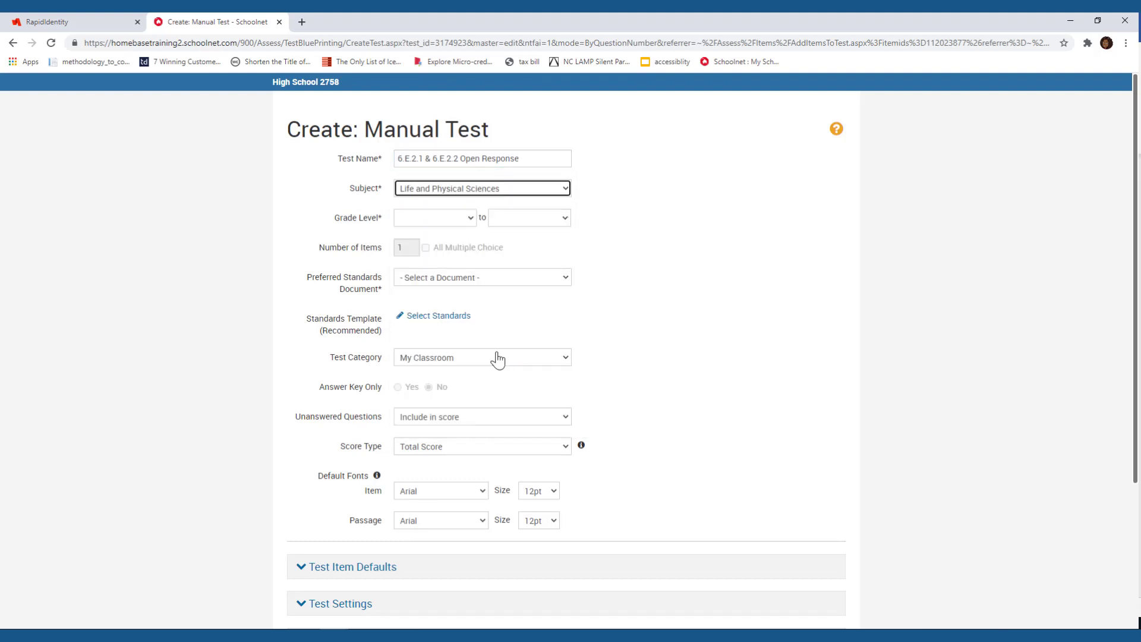
left_click(469, 226)
left_click(445, 326)
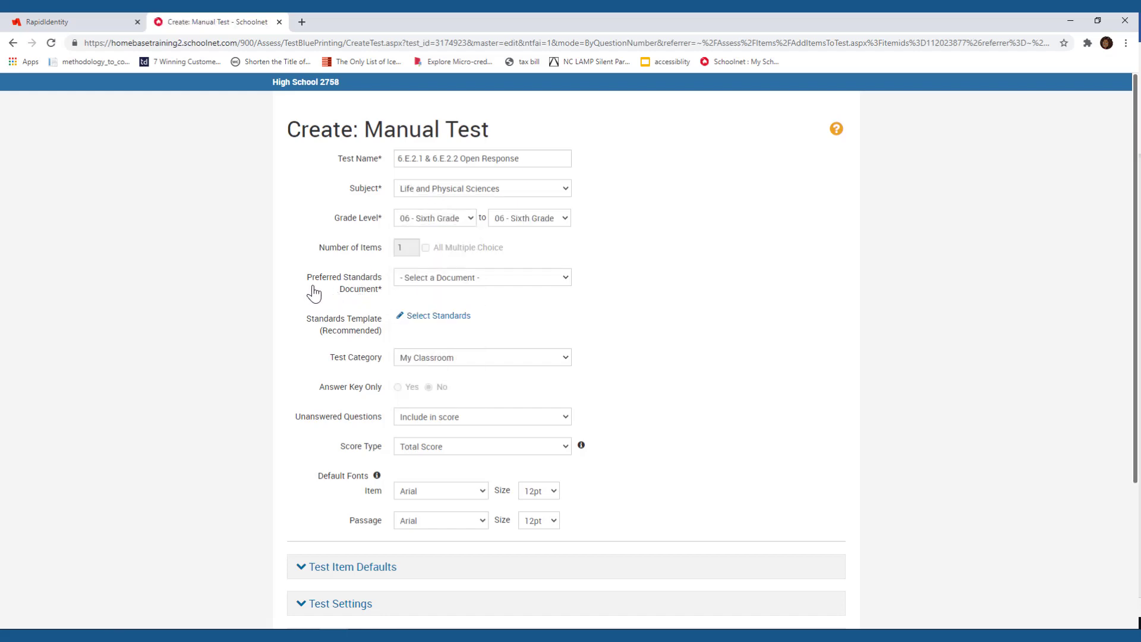
Set the preferred standards document to *Science and save NCES.6.E.2.1 and NCES.6.E.2.2 from Earth Systems, Structures and Processes as the standards template.
left_click(551, 286)
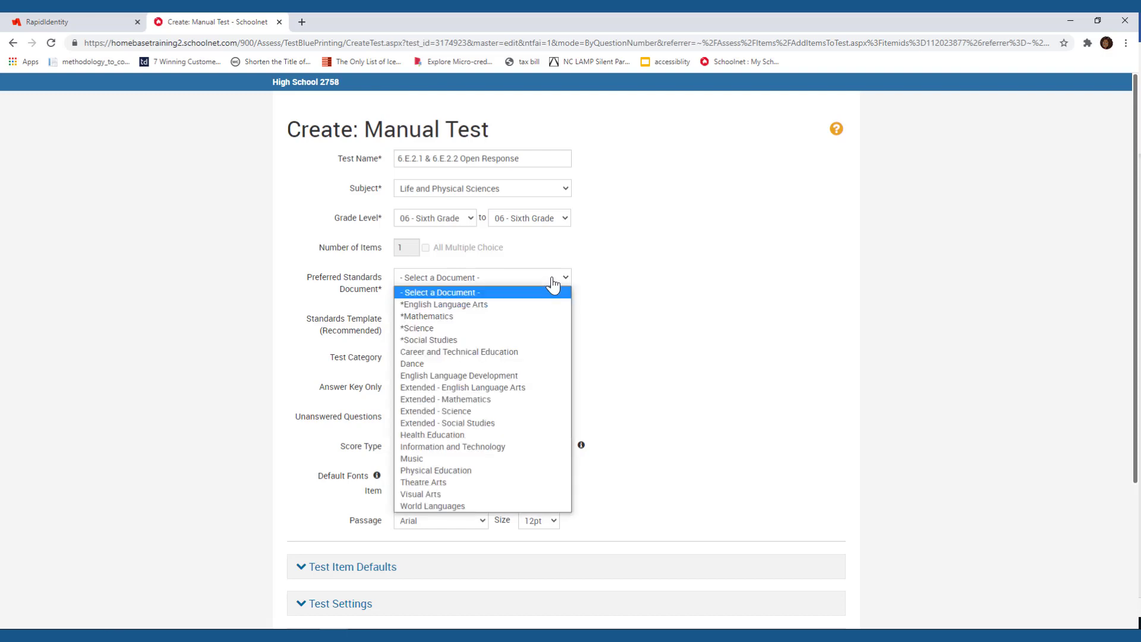
left_click(510, 332)
scroll(506, 334, "down", 2)
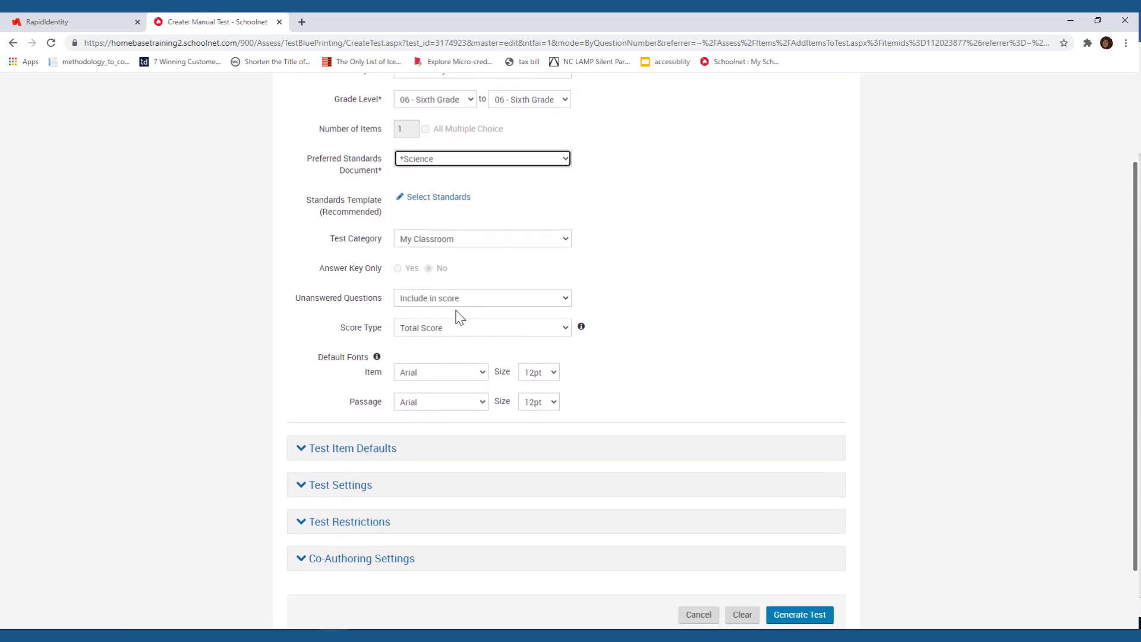
left_click(437, 202)
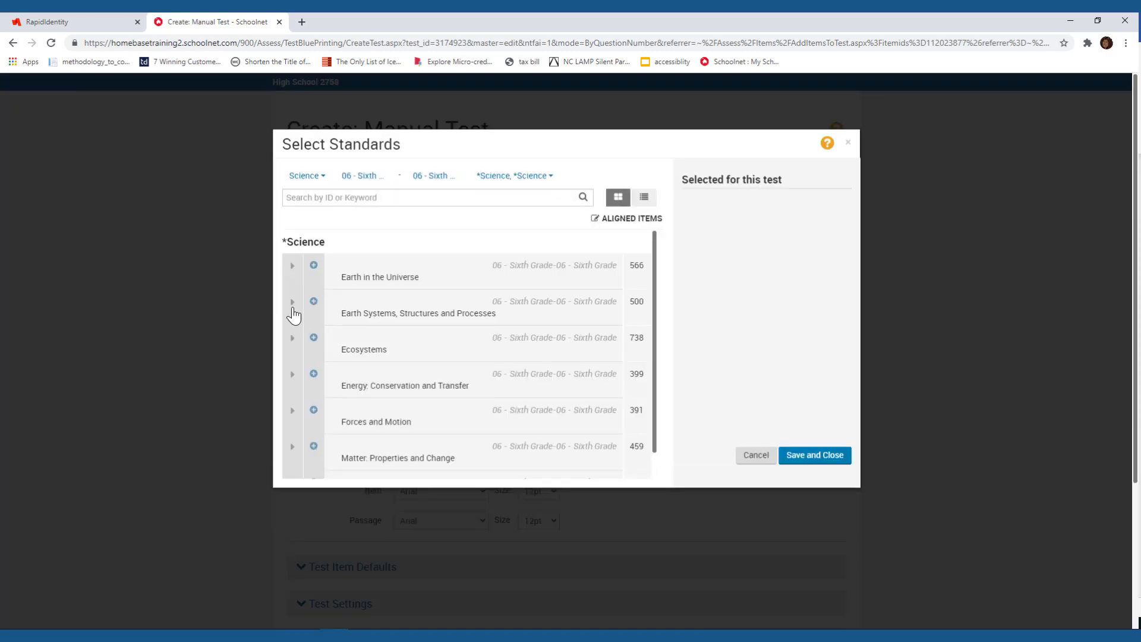
left_click(293, 303)
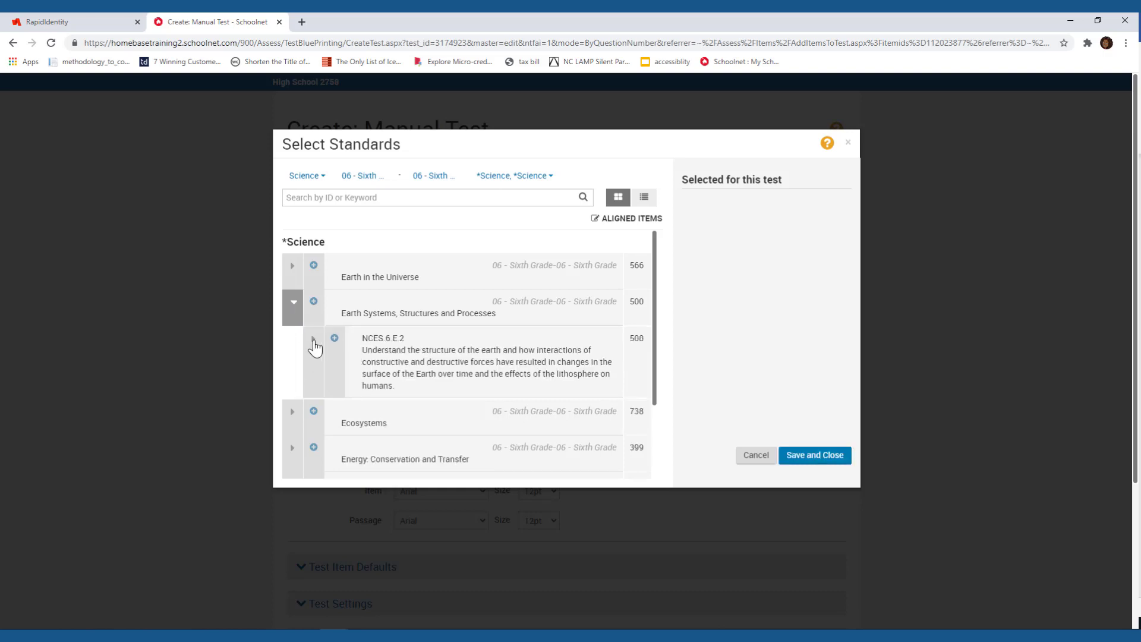
left_click(314, 343)
scroll(342, 354, "down", 2)
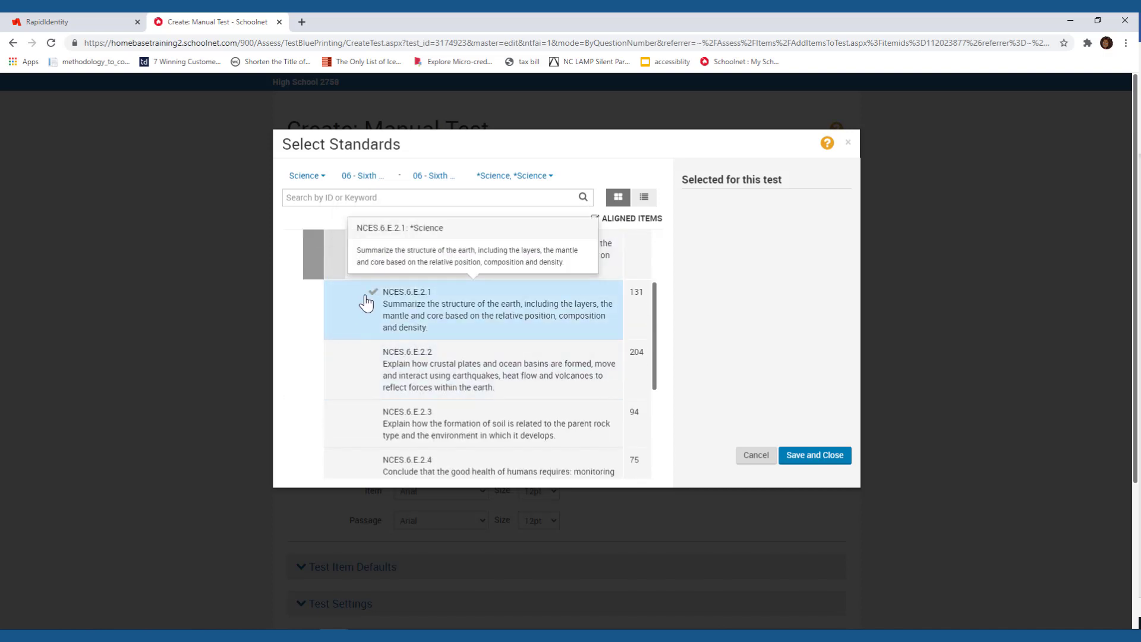
left_click(366, 303)
left_click(373, 373)
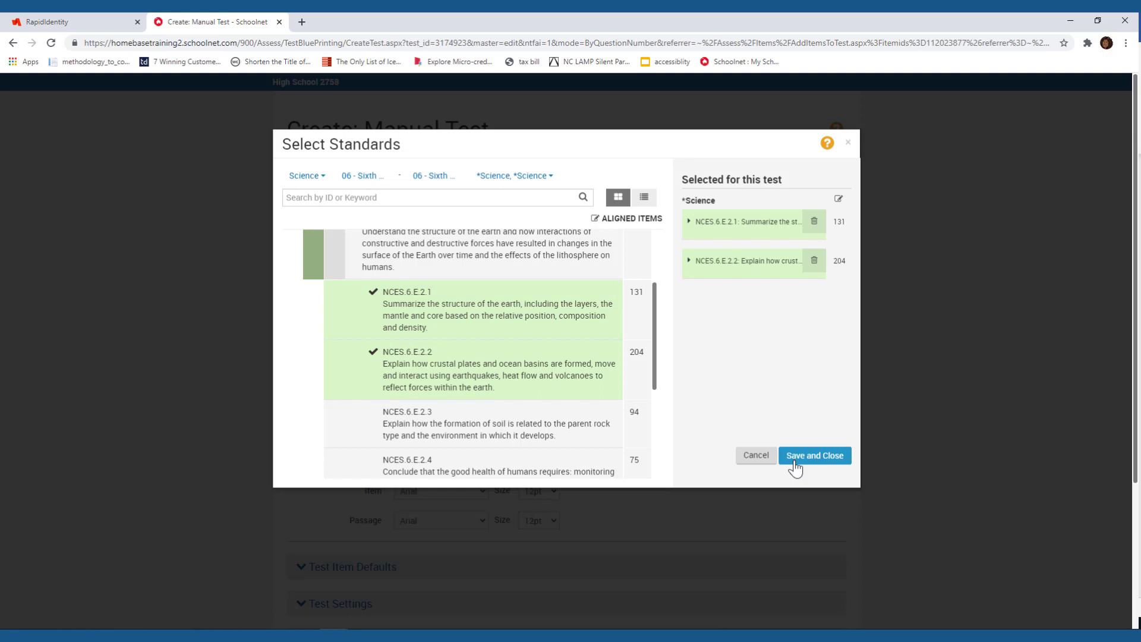
left_click(796, 468)
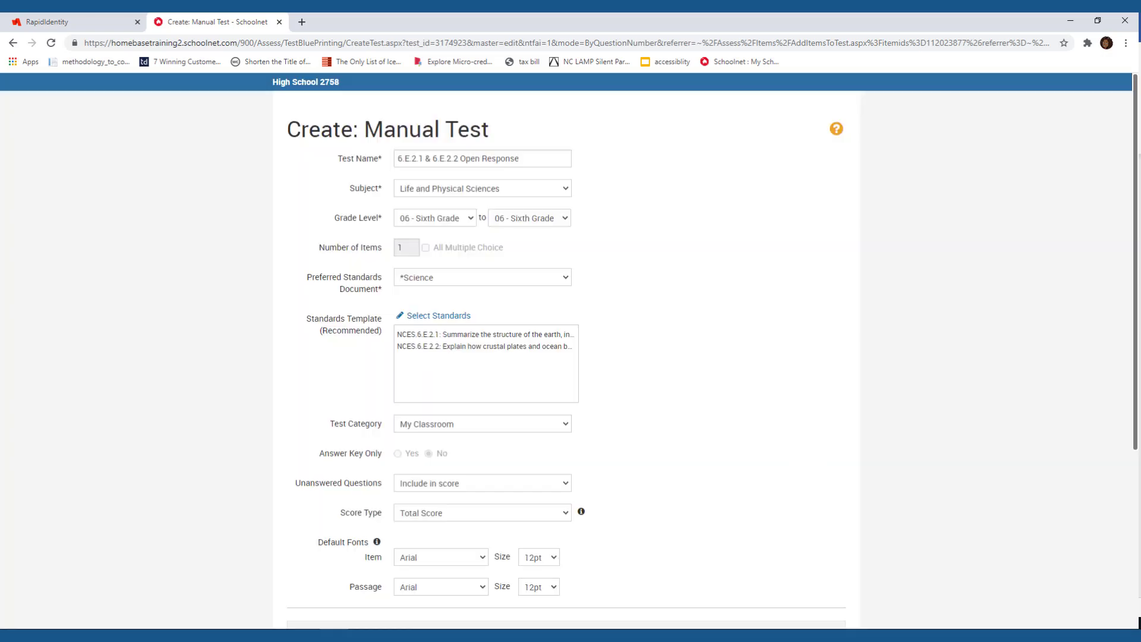
Check the options for unanswered questions and score type, keeping Include in score and Total Score.
scroll(323, 257, "down", 3)
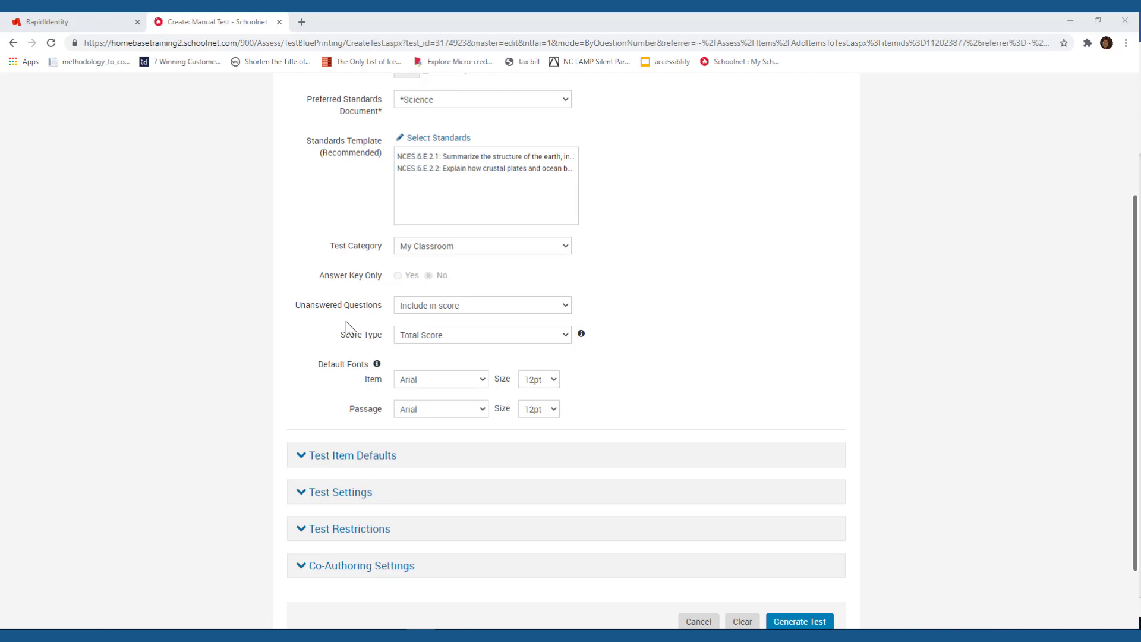
left_click(414, 315)
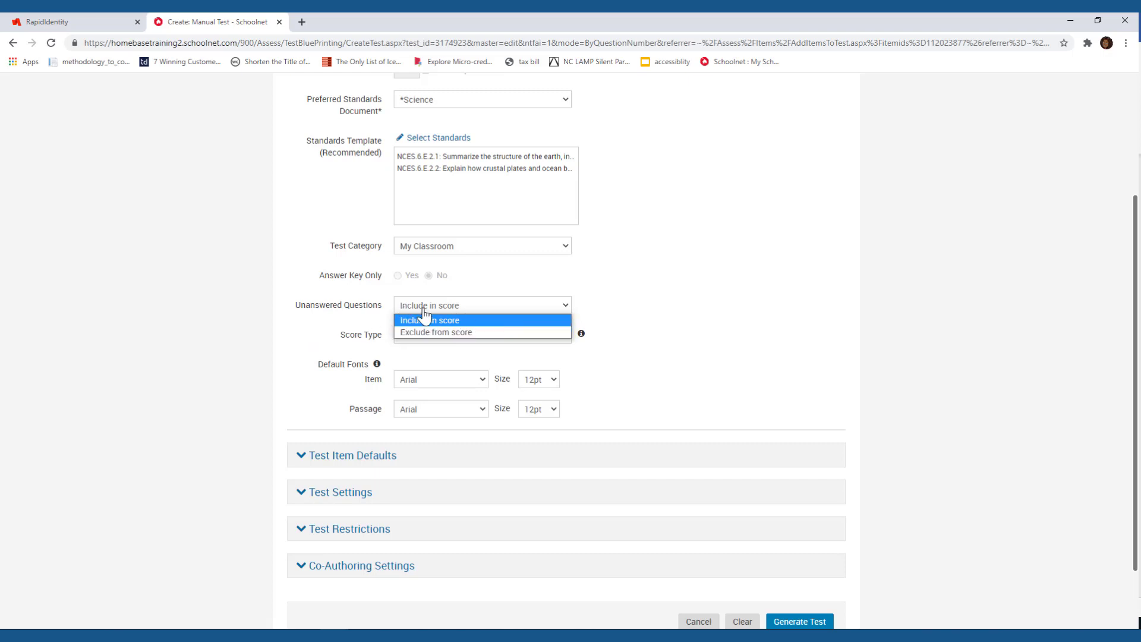
left_click(659, 307)
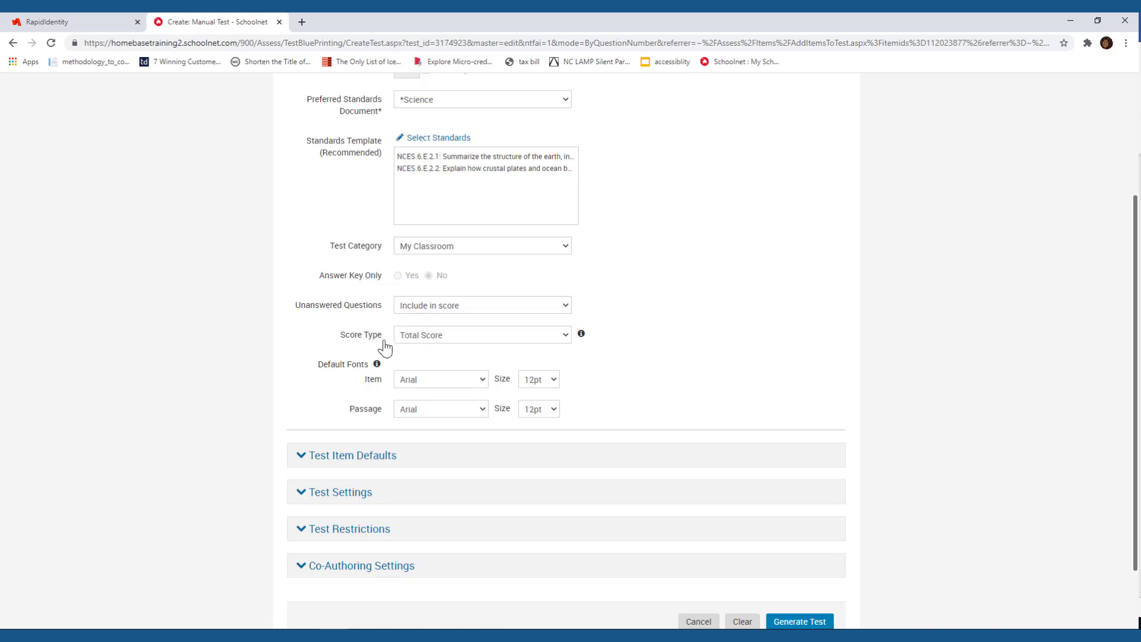
left_click(529, 340)
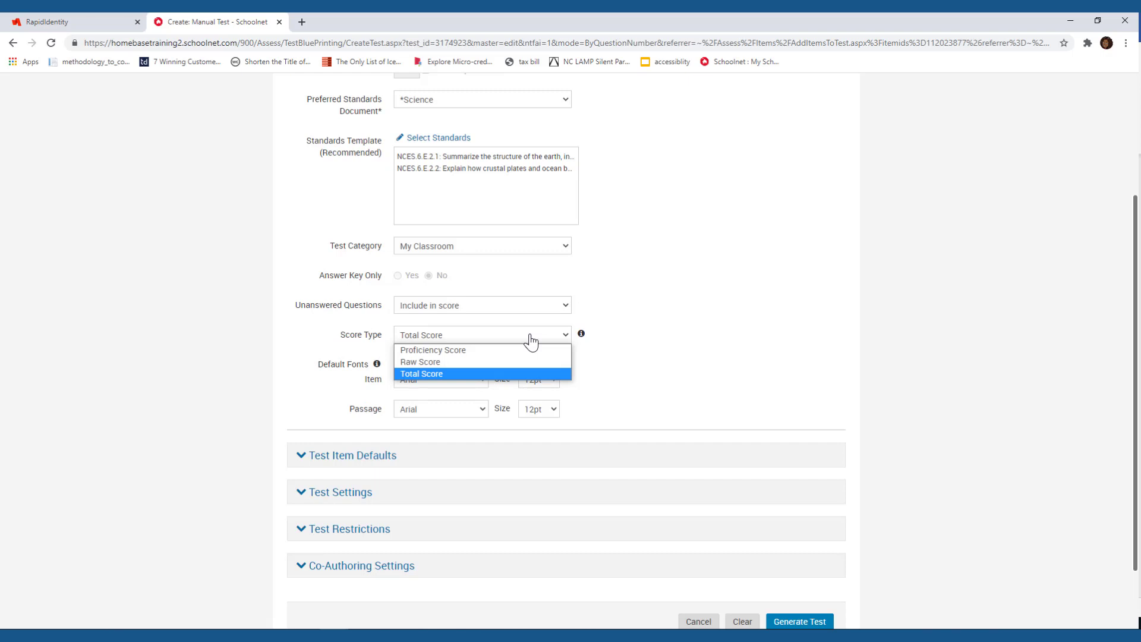
left_click(447, 374)
Expand the test item defaults and review the open response formatting, answer layout, gridded entry and tools options.
scroll(632, 390, "down", 2)
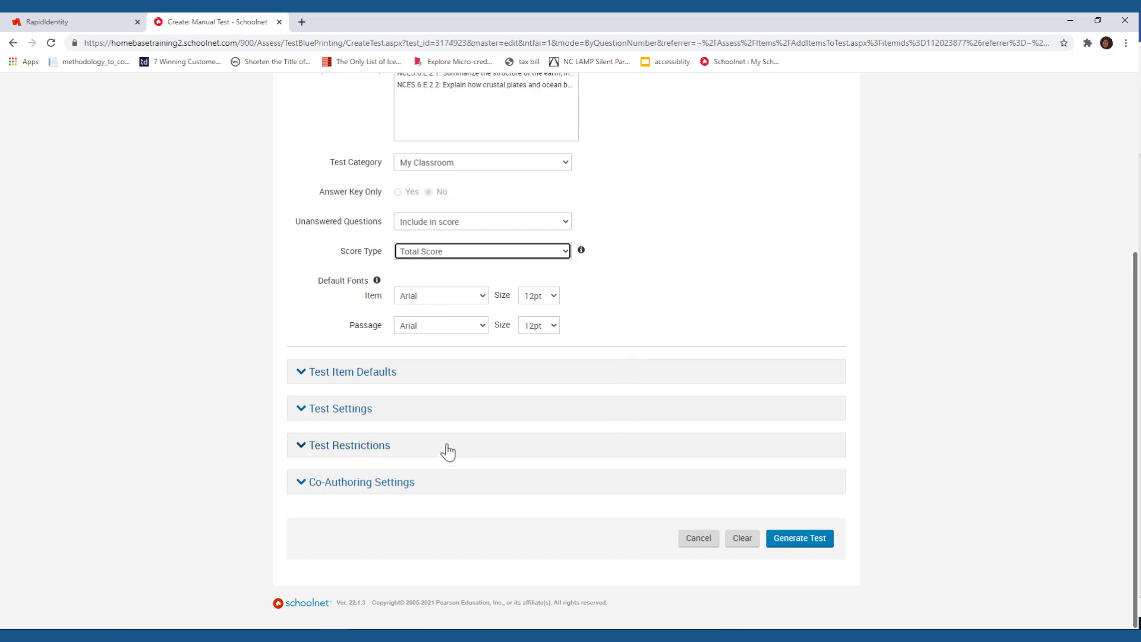
left_click(305, 382)
scroll(551, 405, "down", 3)
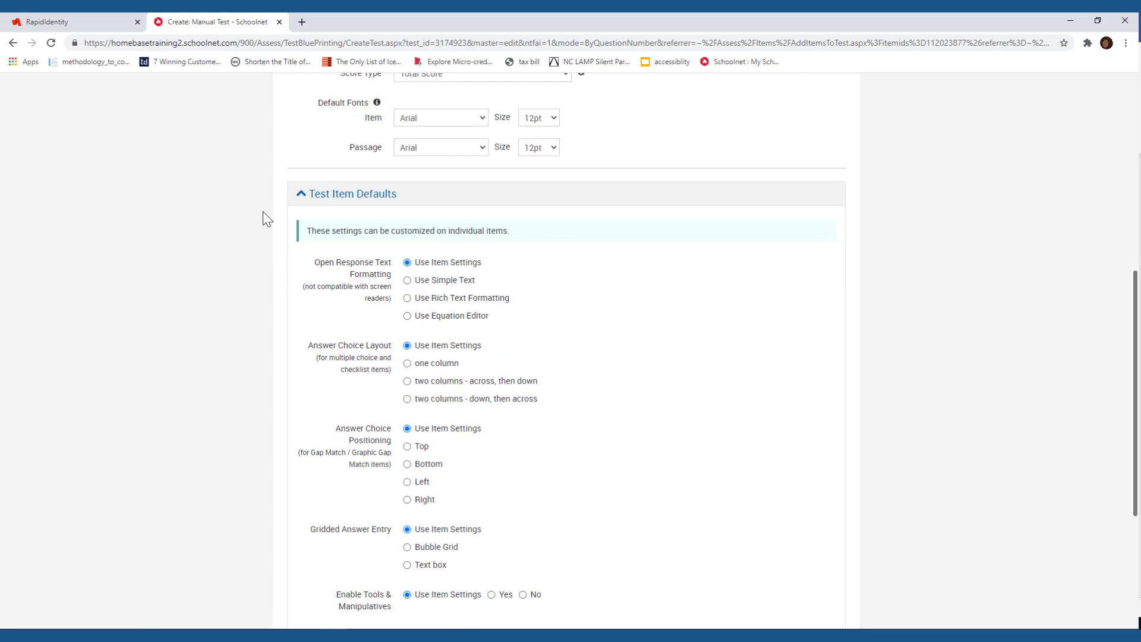
scroll(463, 523, "down", 4)
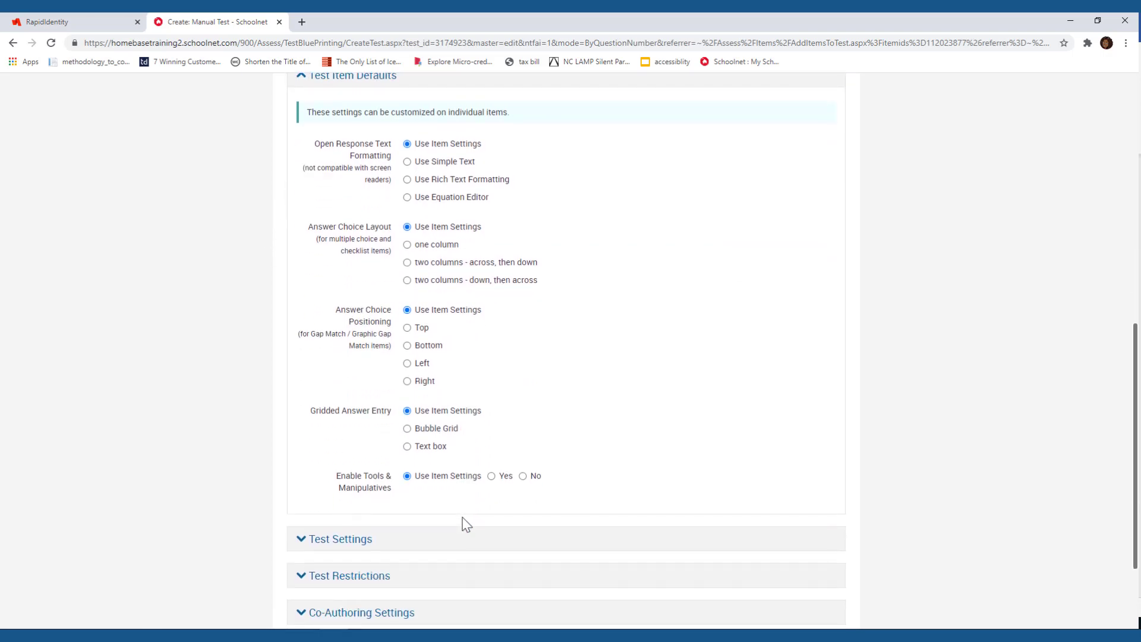
Expand the test settings and review the comment, self-assessment, accommodation, printing and answer sheet scanning options.
left_click(336, 423)
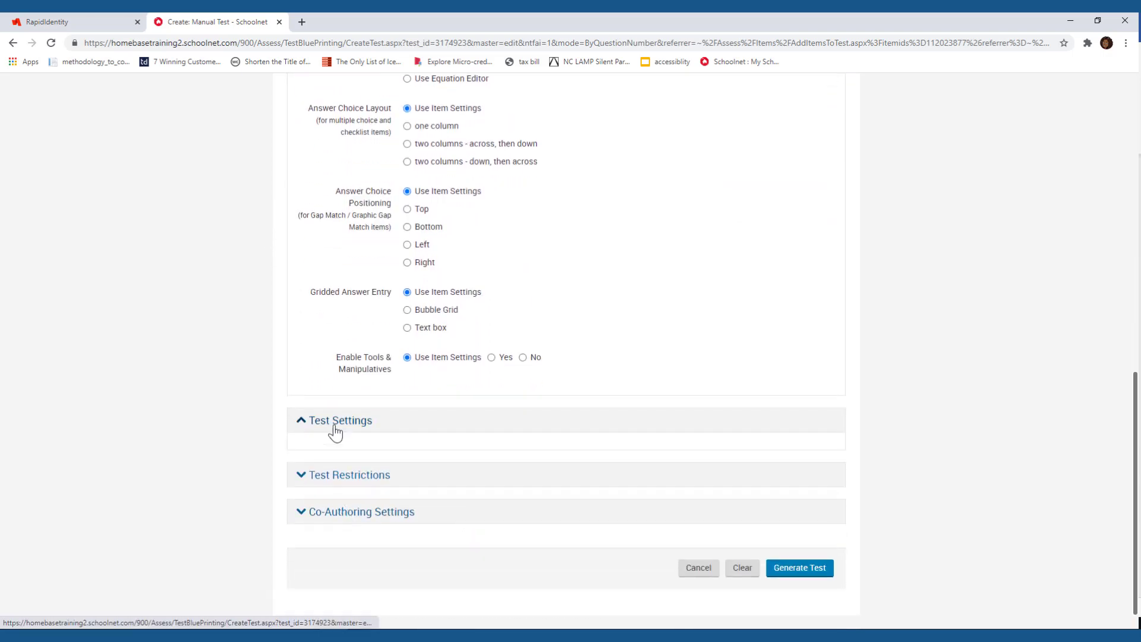
scroll(606, 470, "down", 2)
scroll(605, 466, "down", 1)
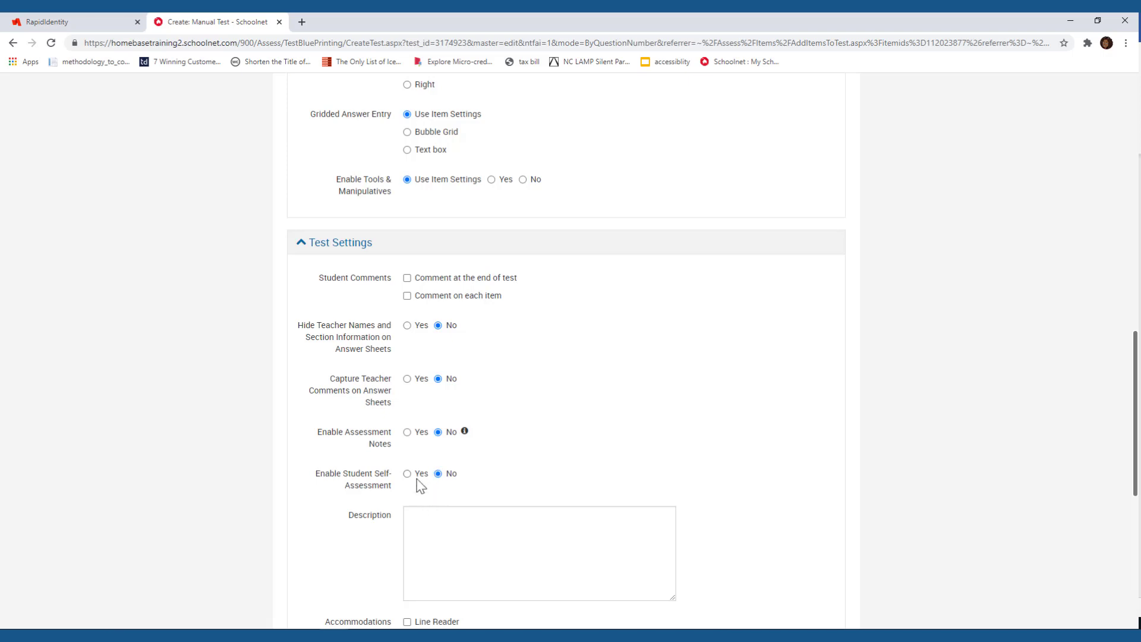
scroll(428, 431, "down", 5)
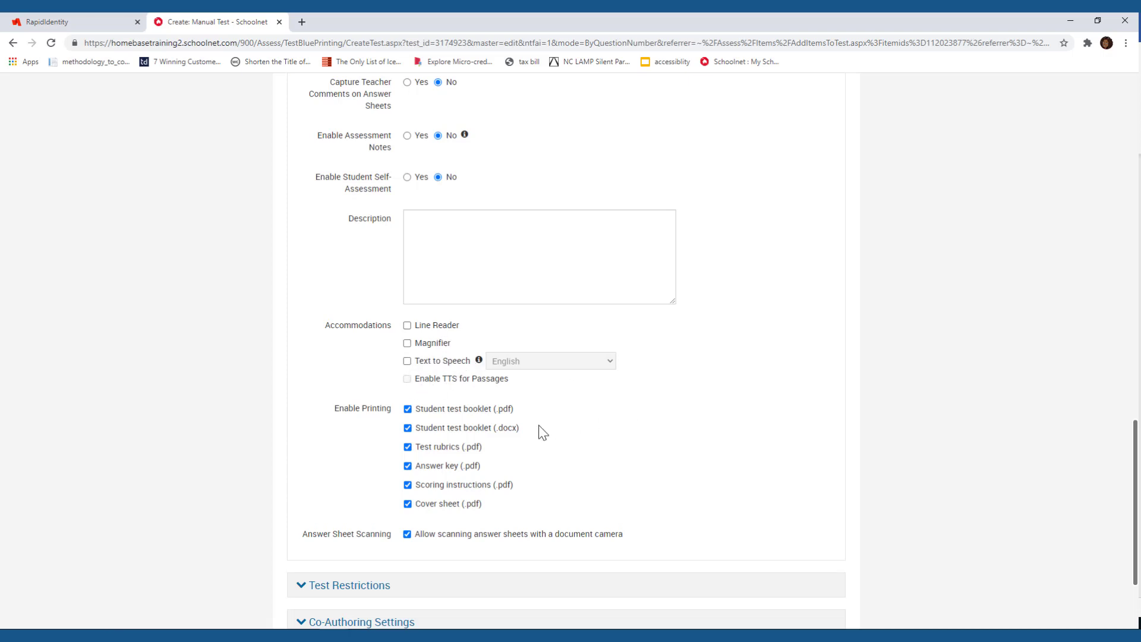
scroll(617, 425, "down", 1)
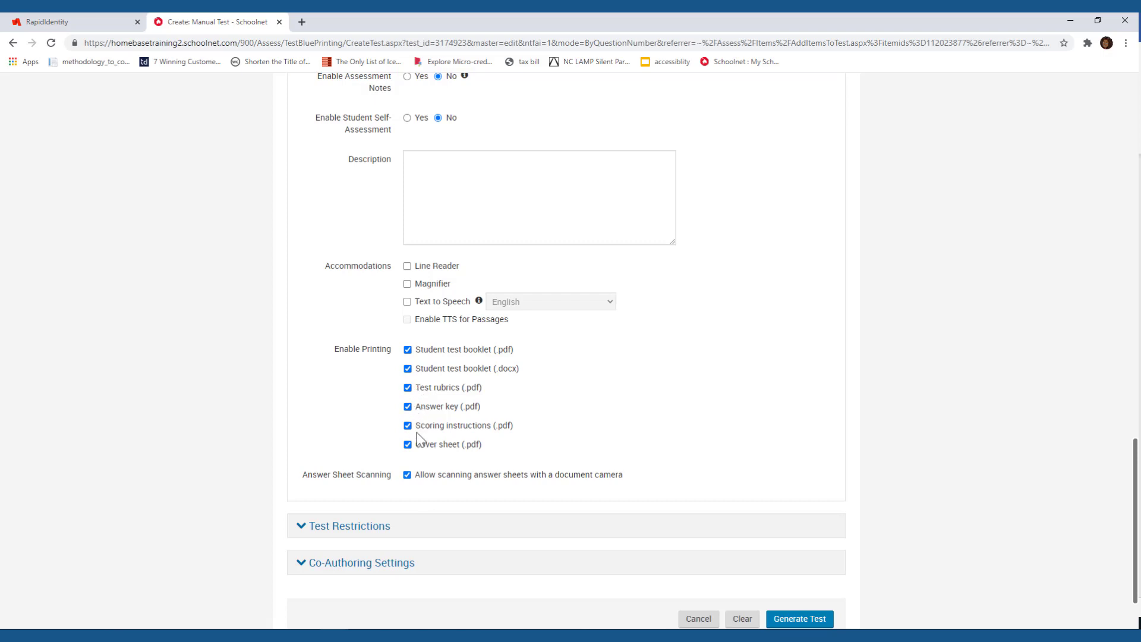
scroll(614, 444, "down", 2)
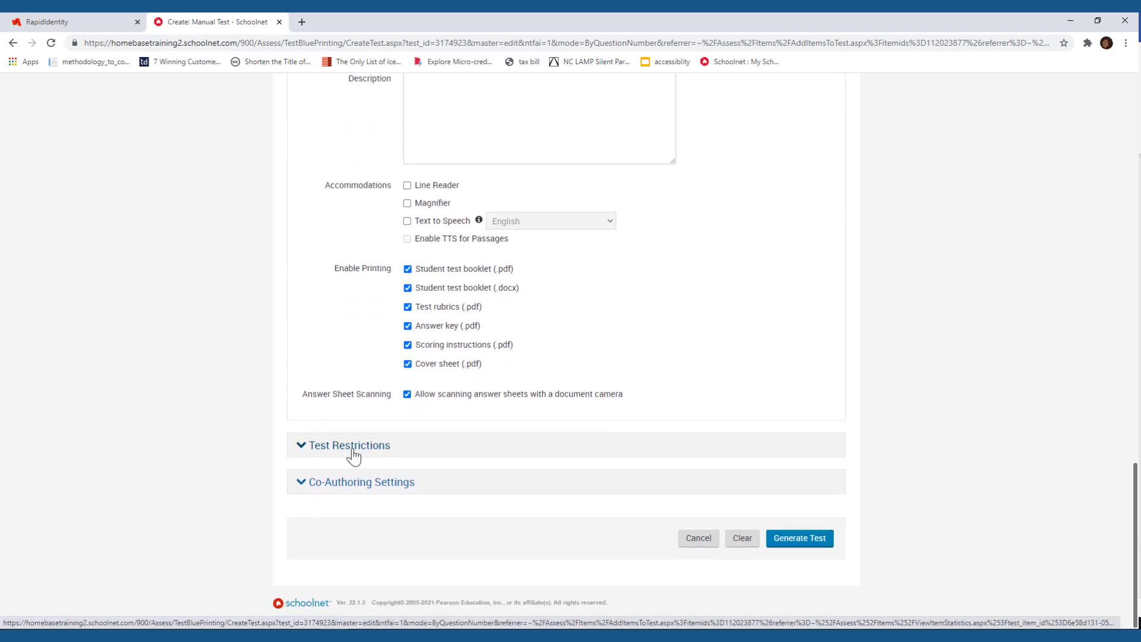
Review the test restrictions for parents and students and the co-authoring settings.
left_click(302, 455)
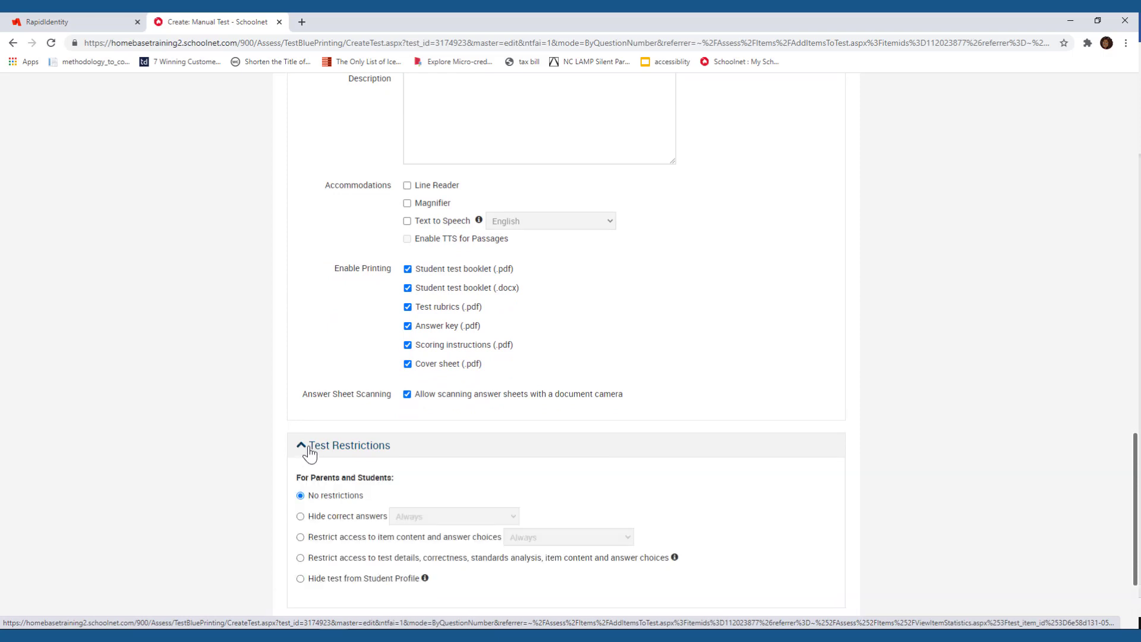
scroll(604, 449, "down", 3)
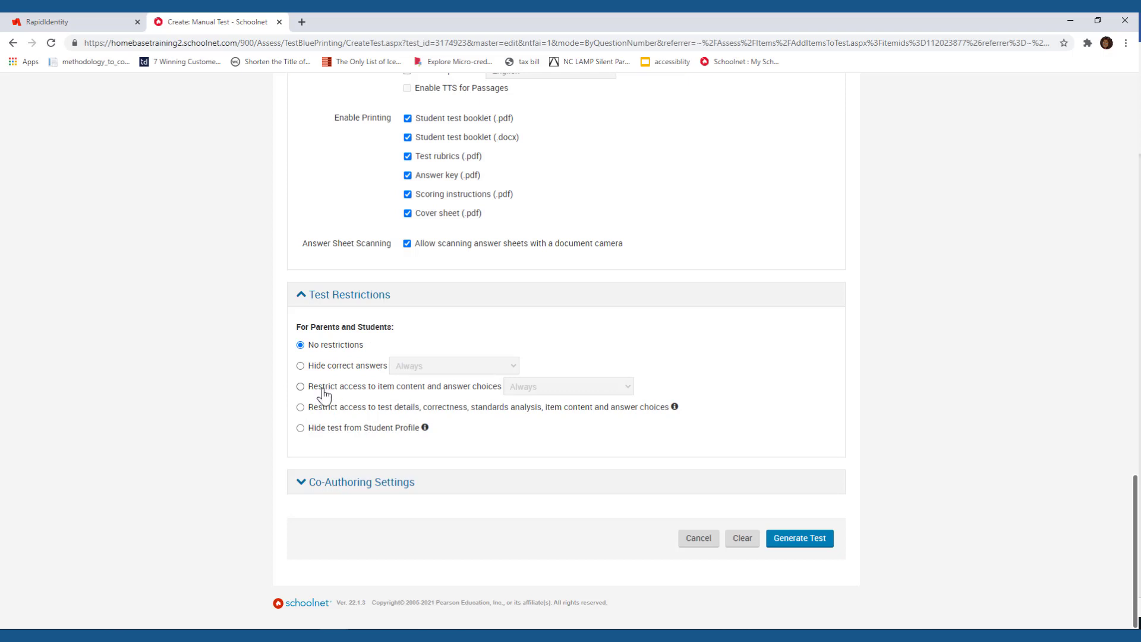
left_click(300, 492)
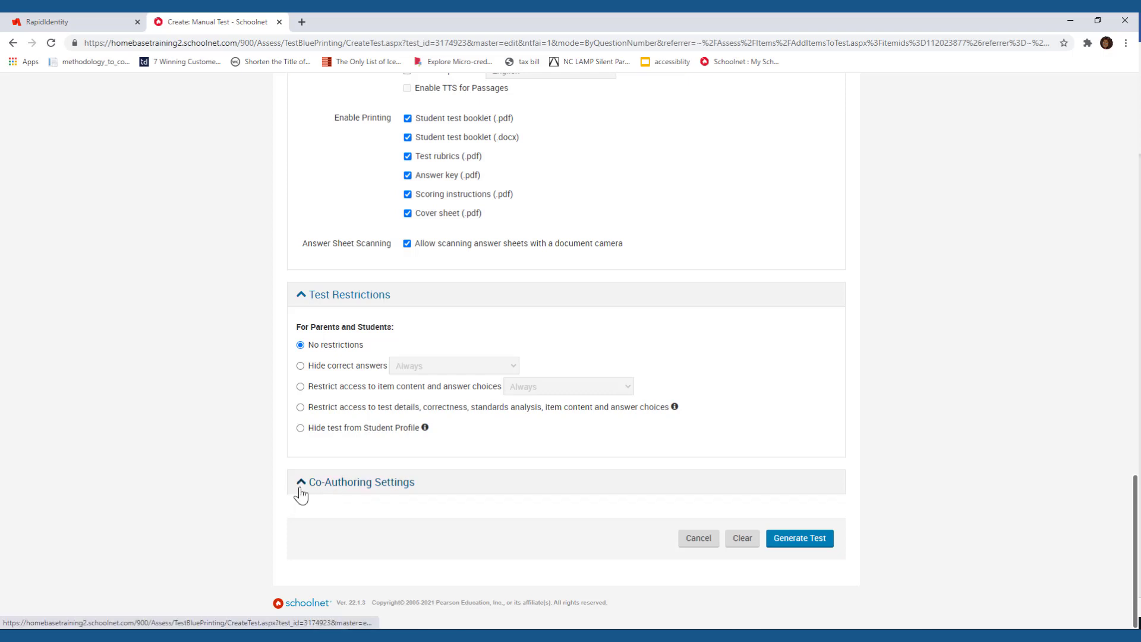
scroll(581, 517, "down", 3)
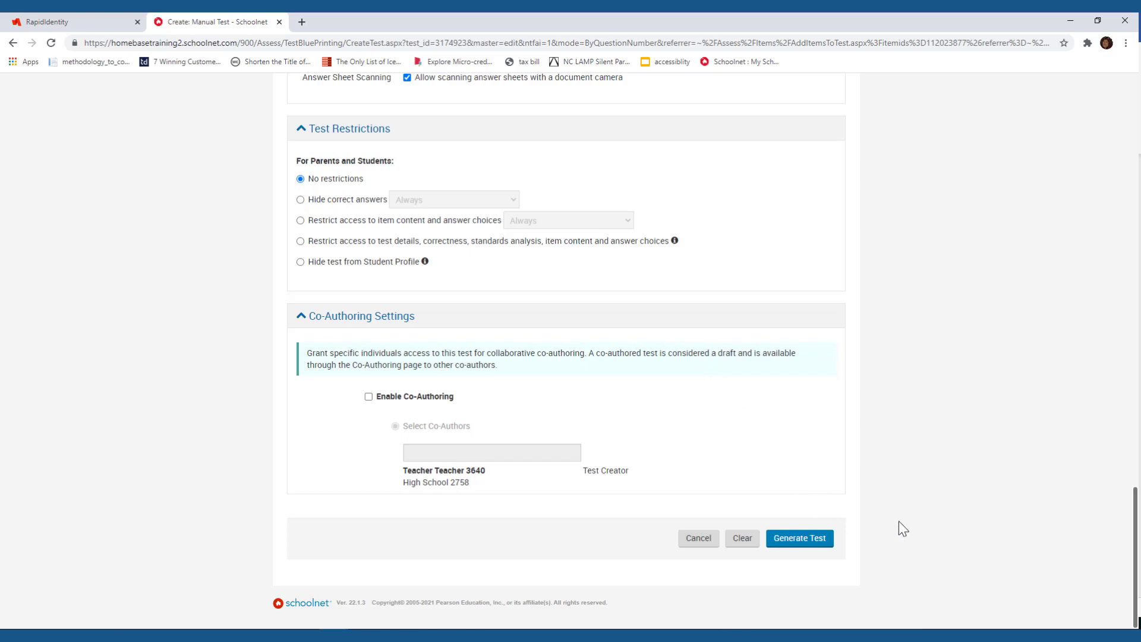
scroll(951, 540, "up", 4)
scroll(947, 504, "up", 20)
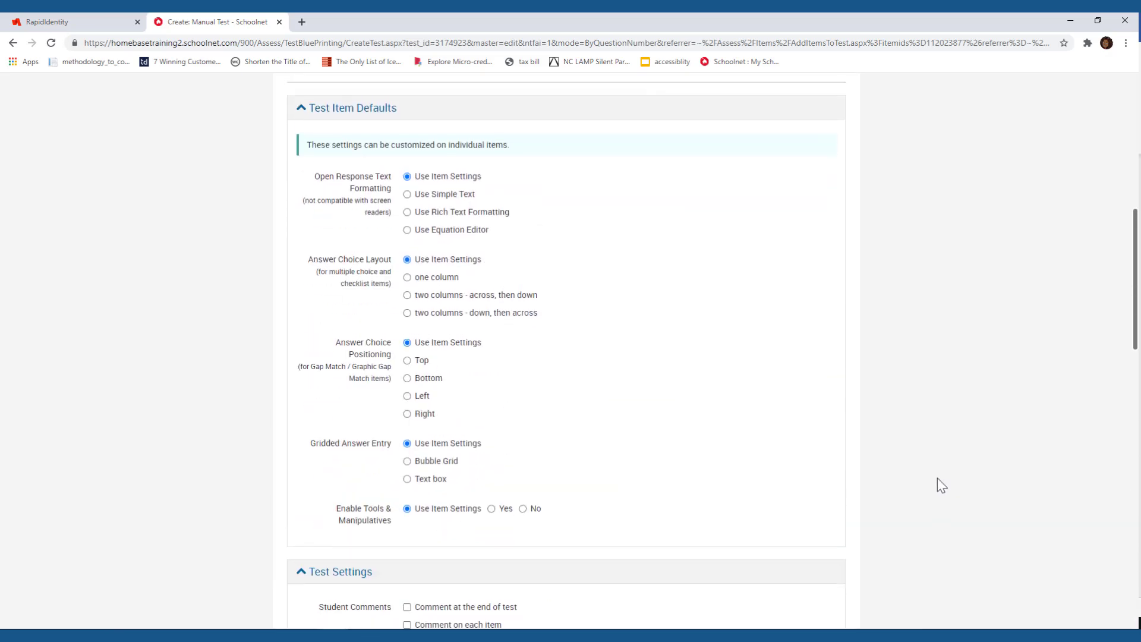
scroll(935, 469, "down", 20)
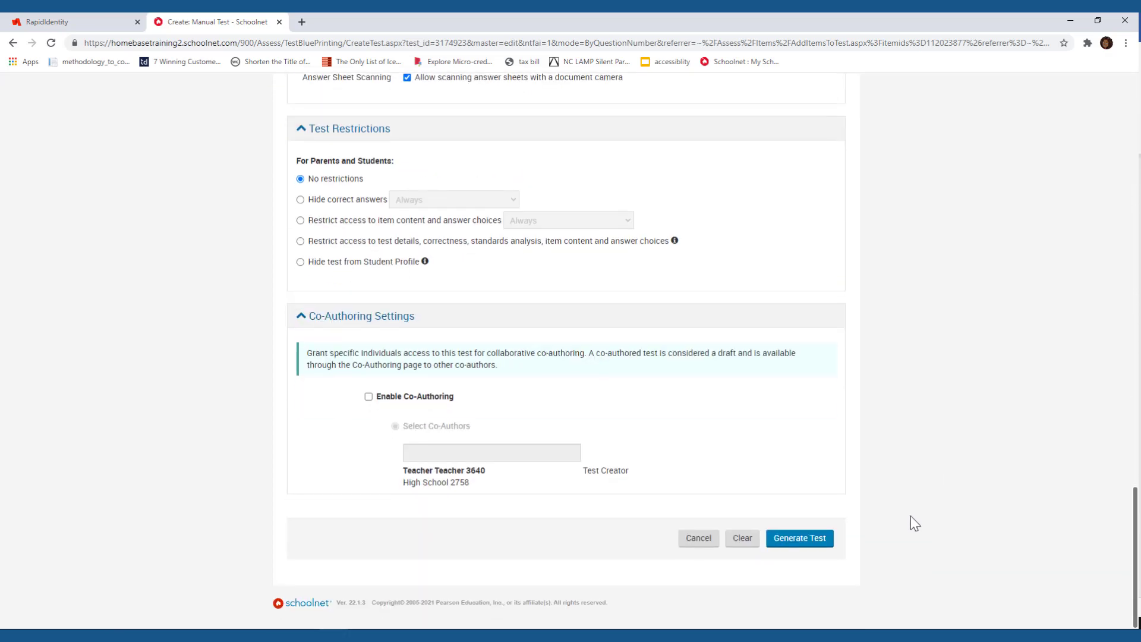
Generate the test and return from the open response item to the test details, saving the item's changes.
left_click(810, 544)
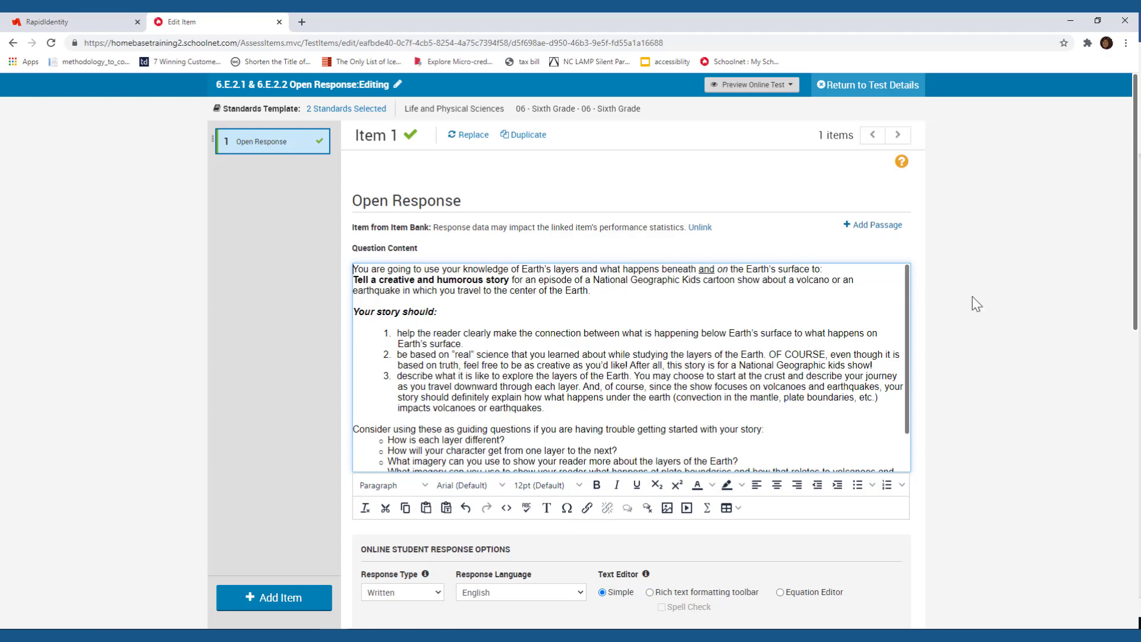
scroll(977, 303, "down", 10)
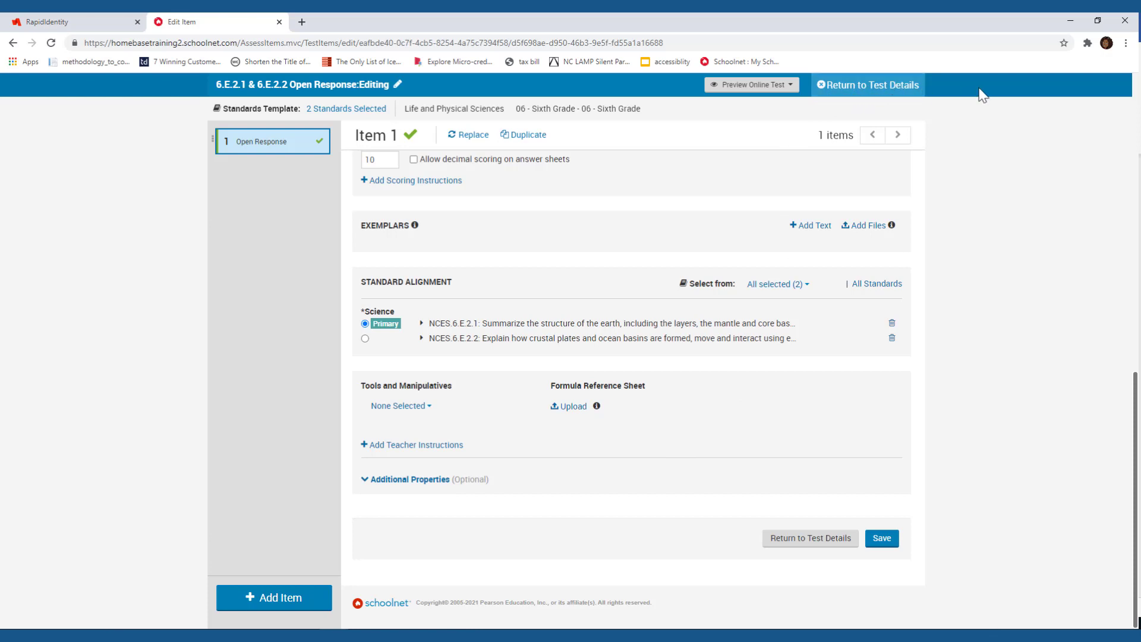
left_click(778, 555)
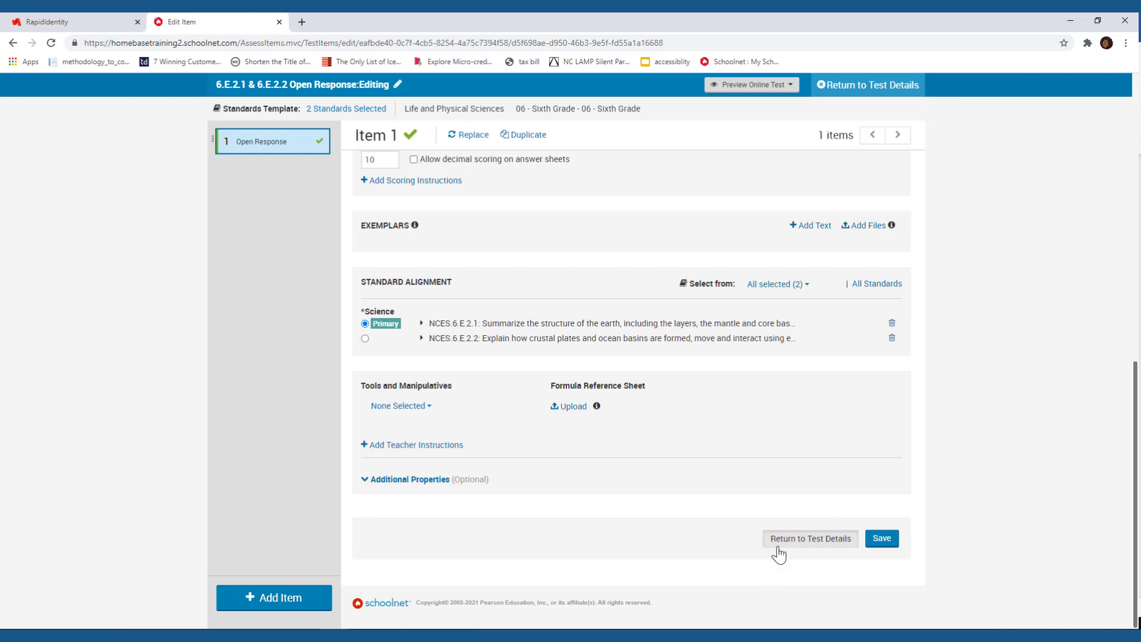
left_click(779, 555)
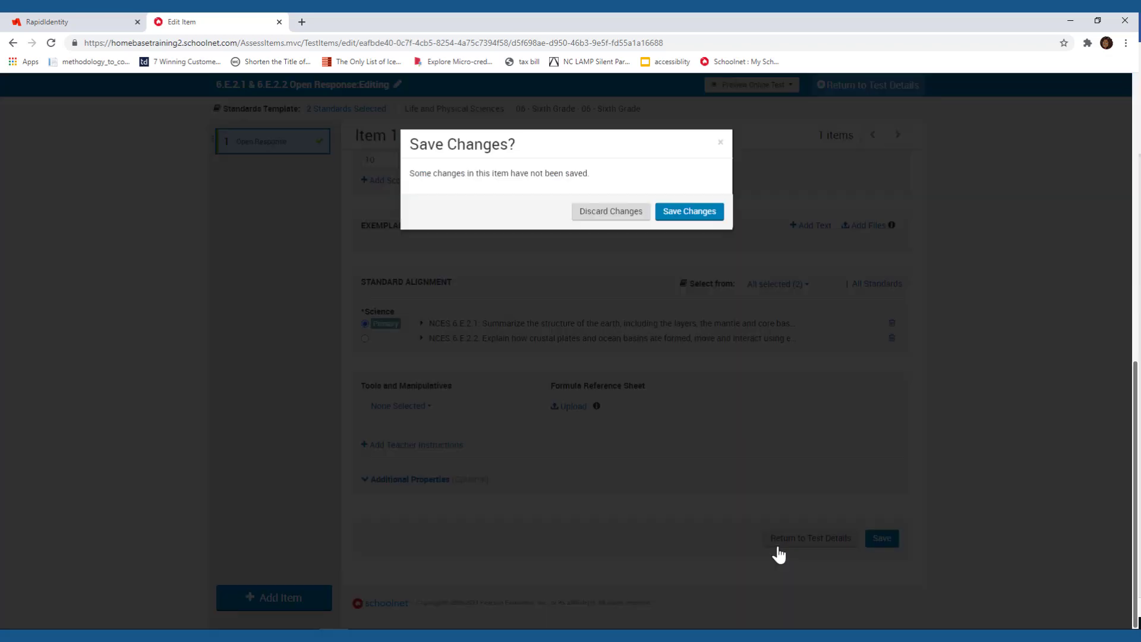
left_click(664, 213)
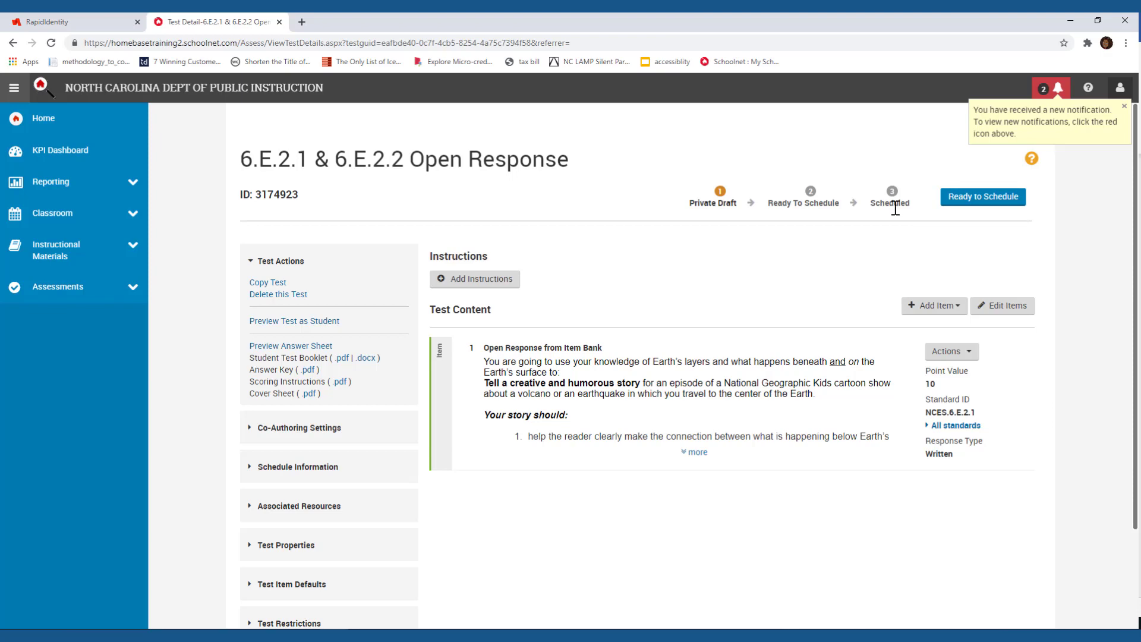
Mark the test as ready to schedule, confirming that it can no longer be changed, and open its scheduling settings.
left_click(962, 201)
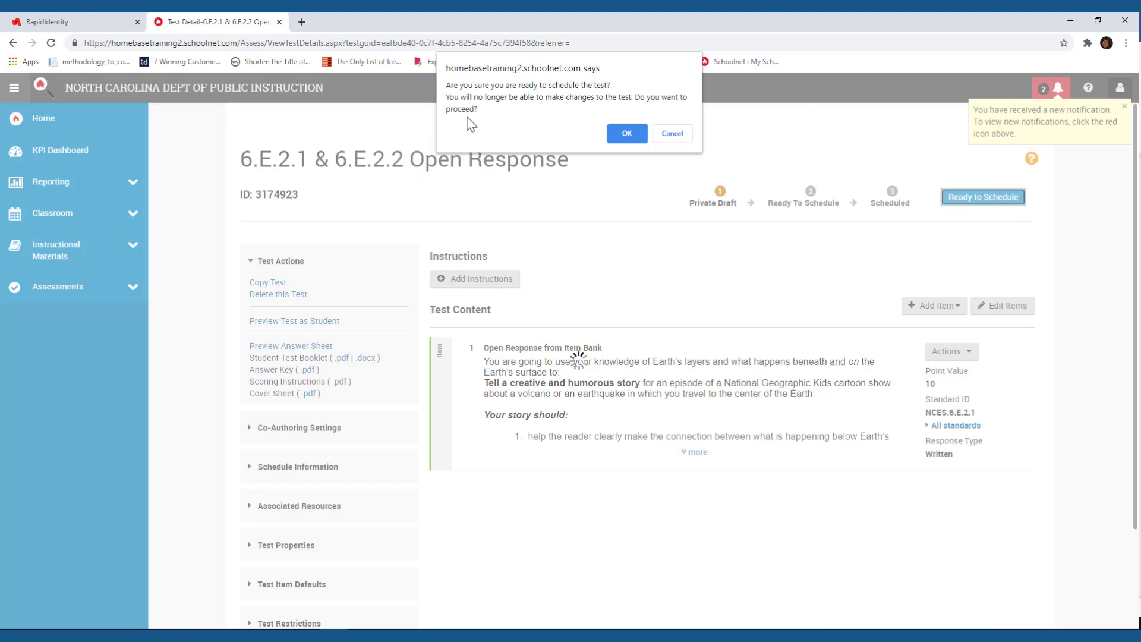
left_click(630, 140)
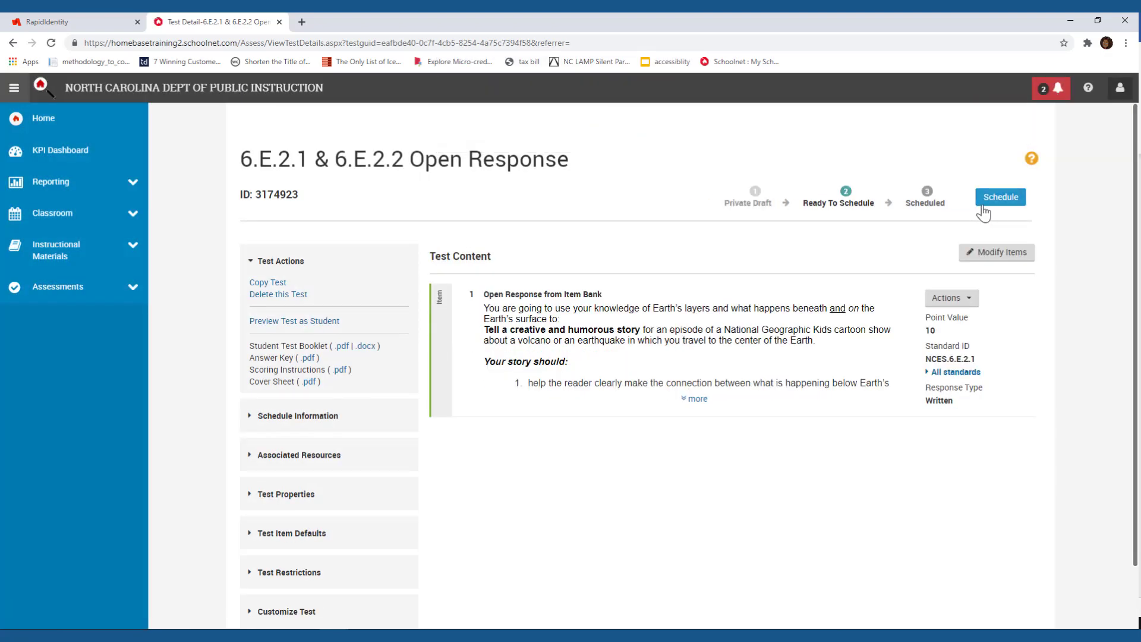
left_click(1000, 199)
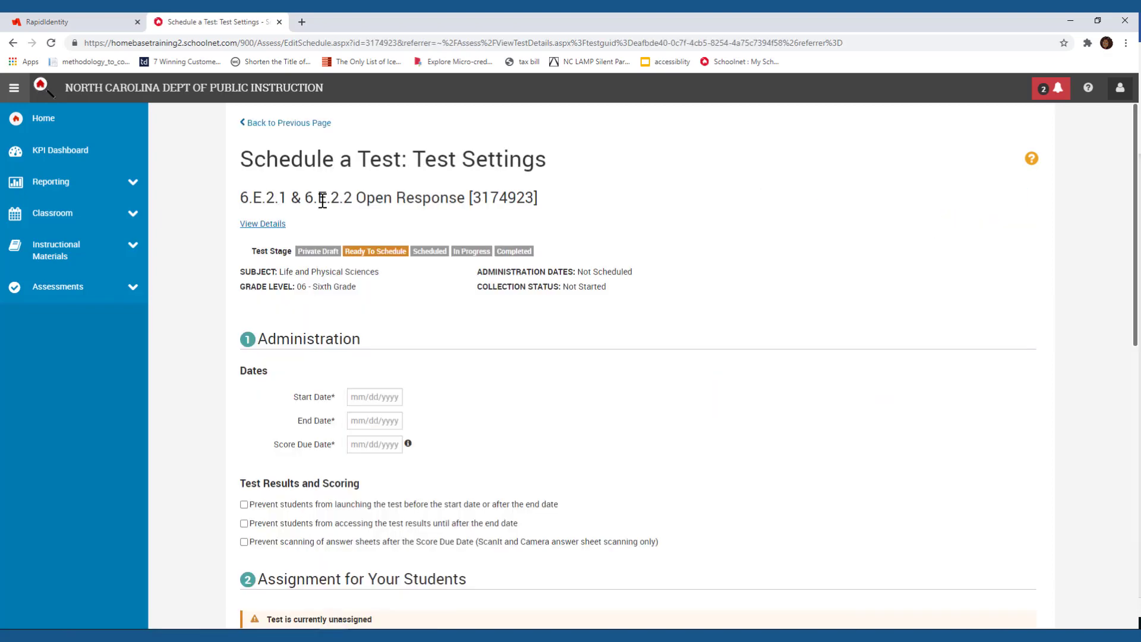
Set the test's start and end dates to 03/03/2021 and its score due date to 03/04/2021.
scroll(541, 365, "down", 4)
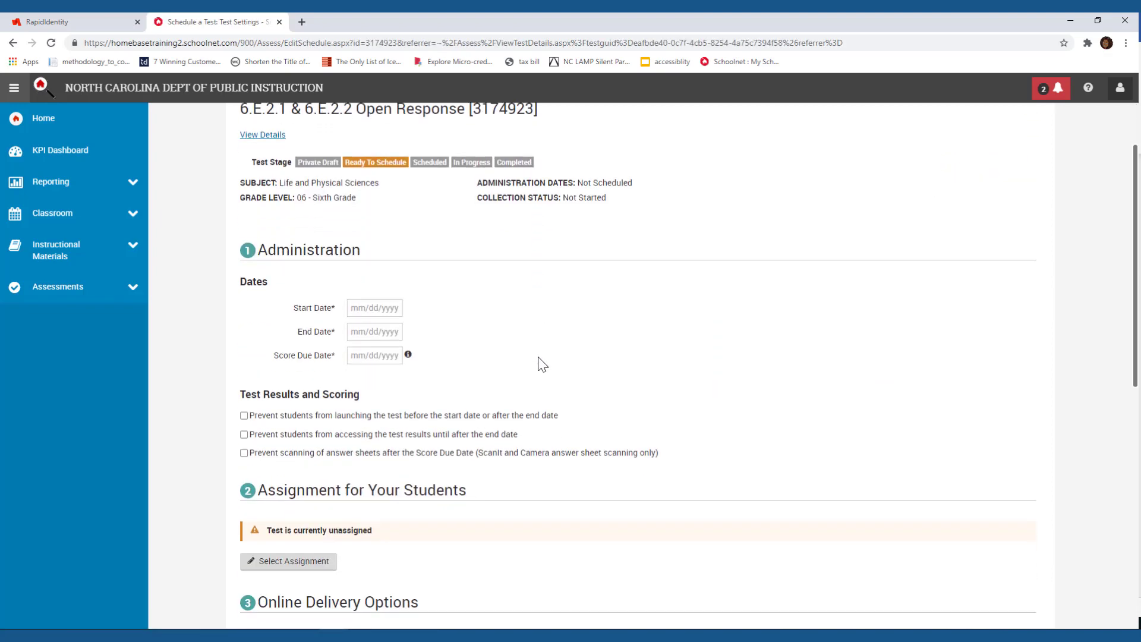
scroll(357, 327, "up", 3)
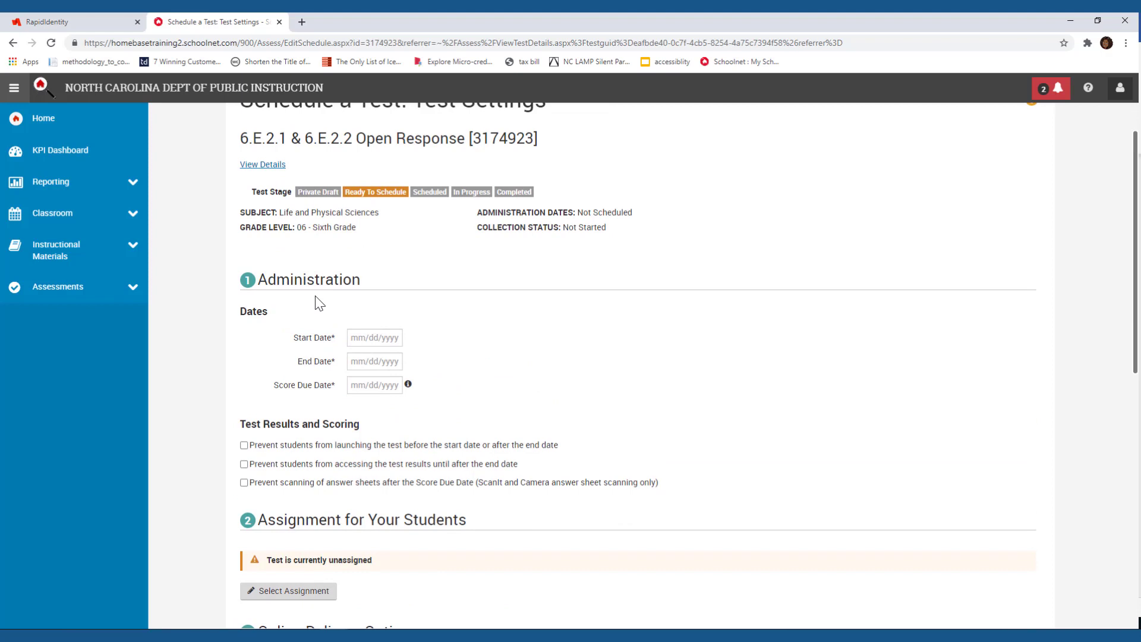
scroll(321, 333, "down", 2)
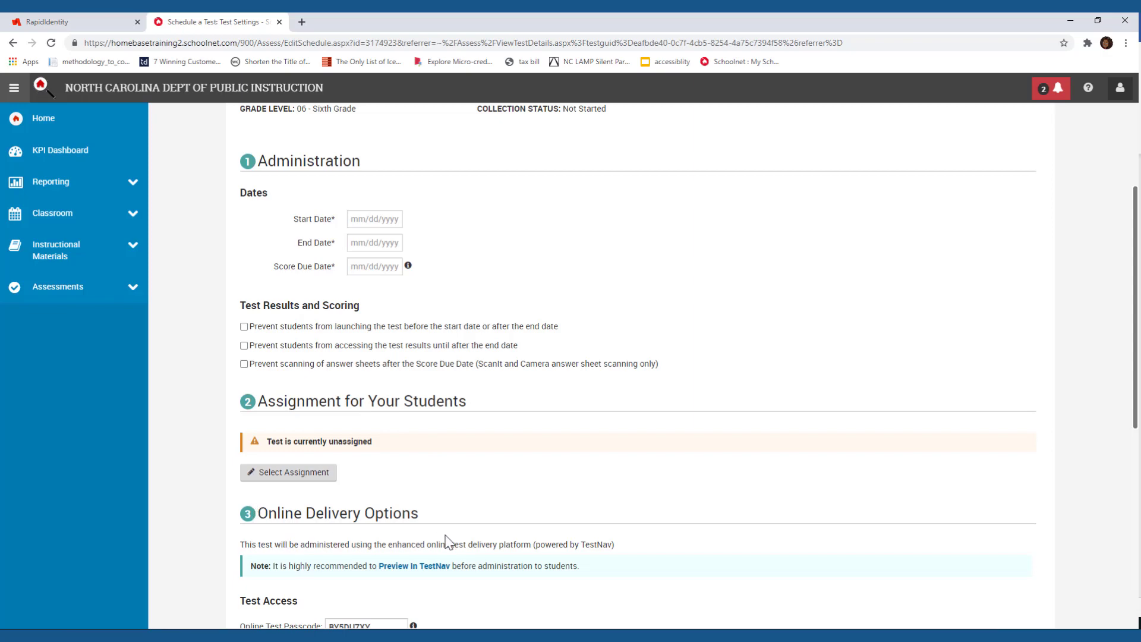
scroll(472, 537, "up", 3)
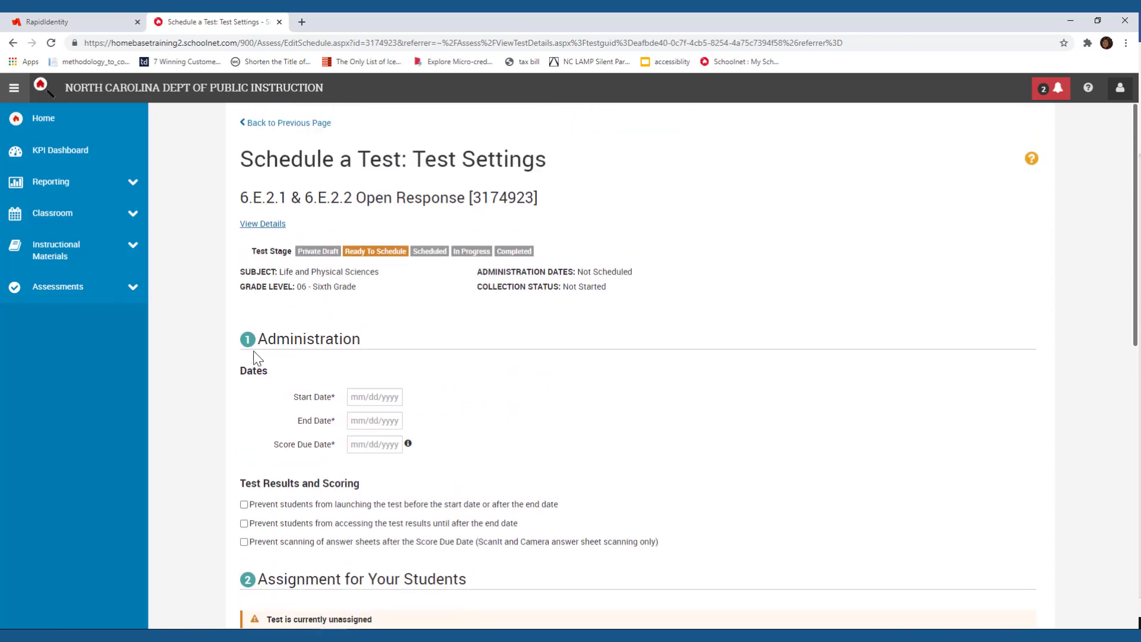
left_click(357, 401)
left_click(362, 447)
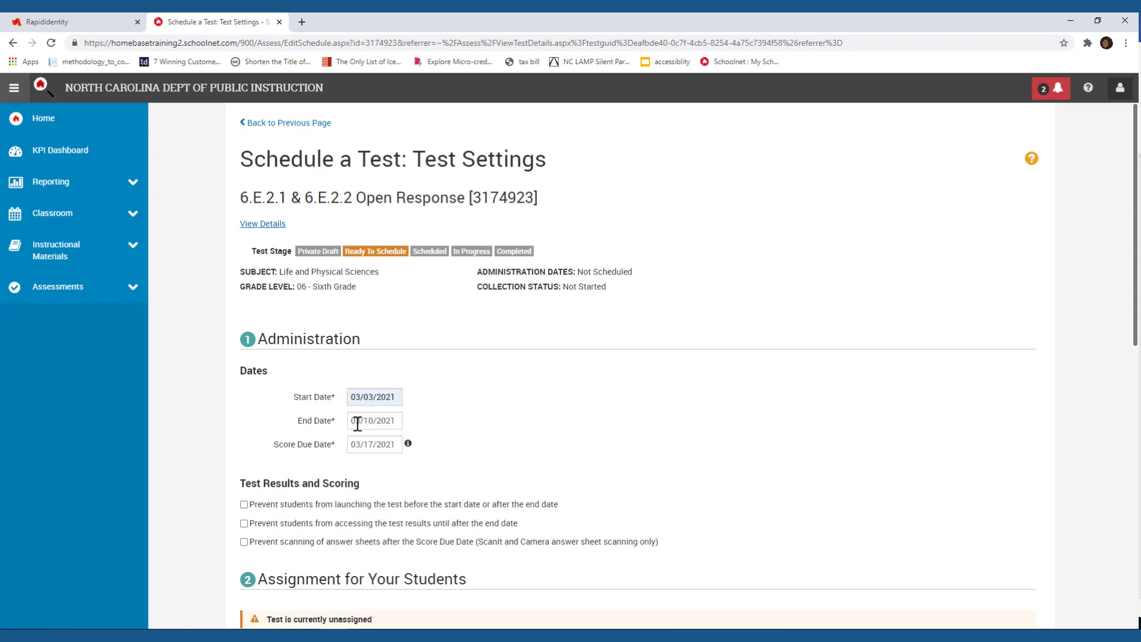
left_click(358, 424)
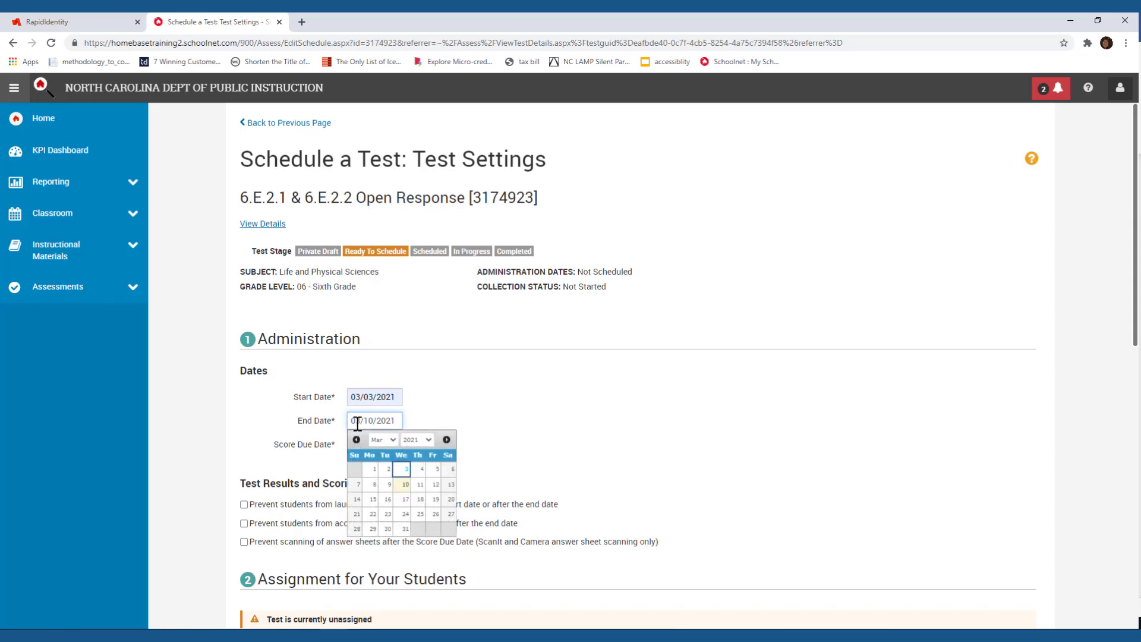
left_click(405, 471)
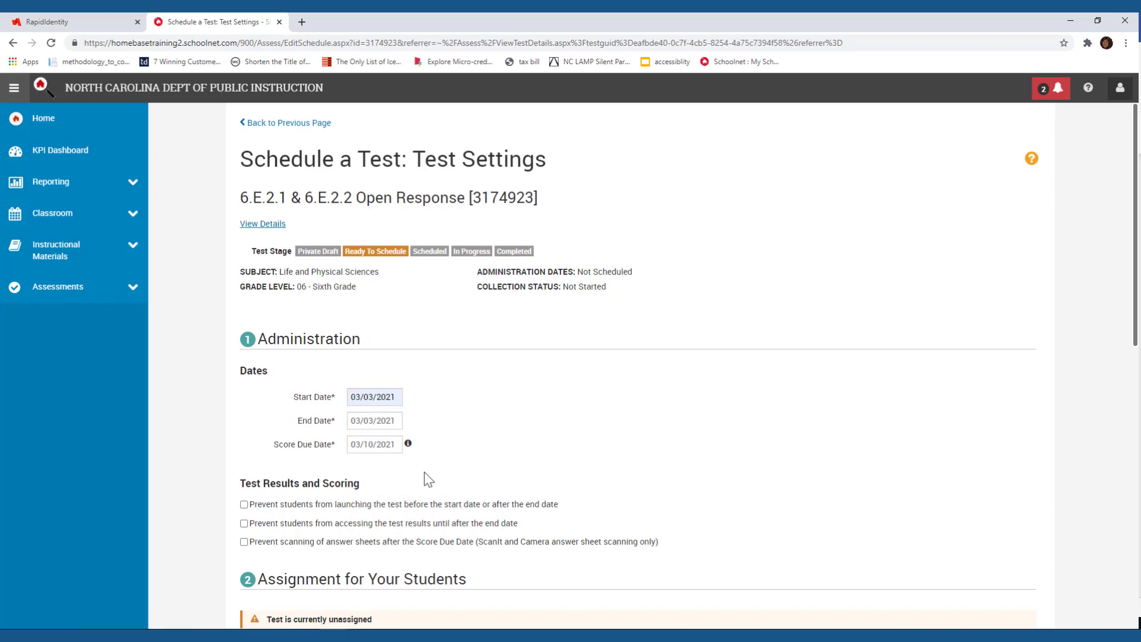
left_click(399, 446)
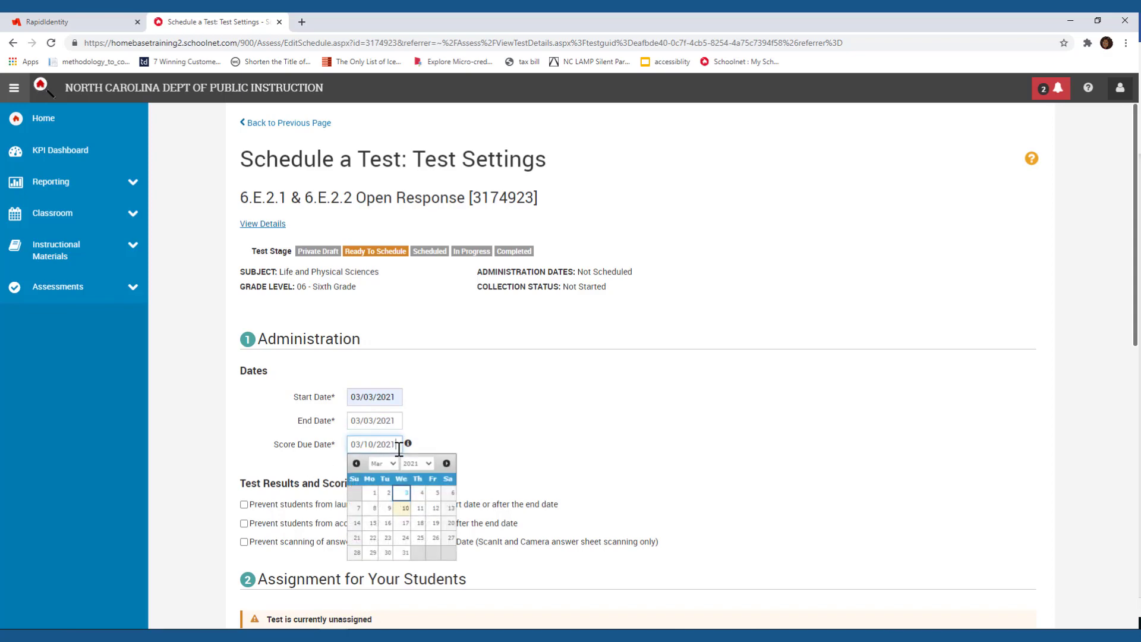
left_click(421, 496)
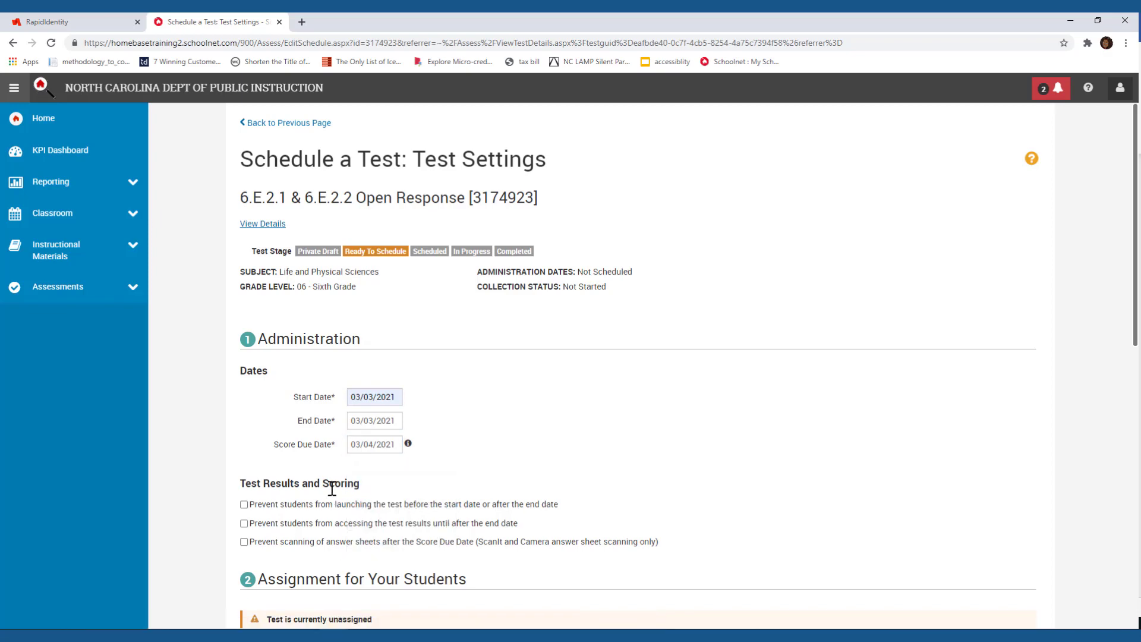
Prevent students from launching the test before the start date or after the end date.
scroll(332, 487, "down", 1)
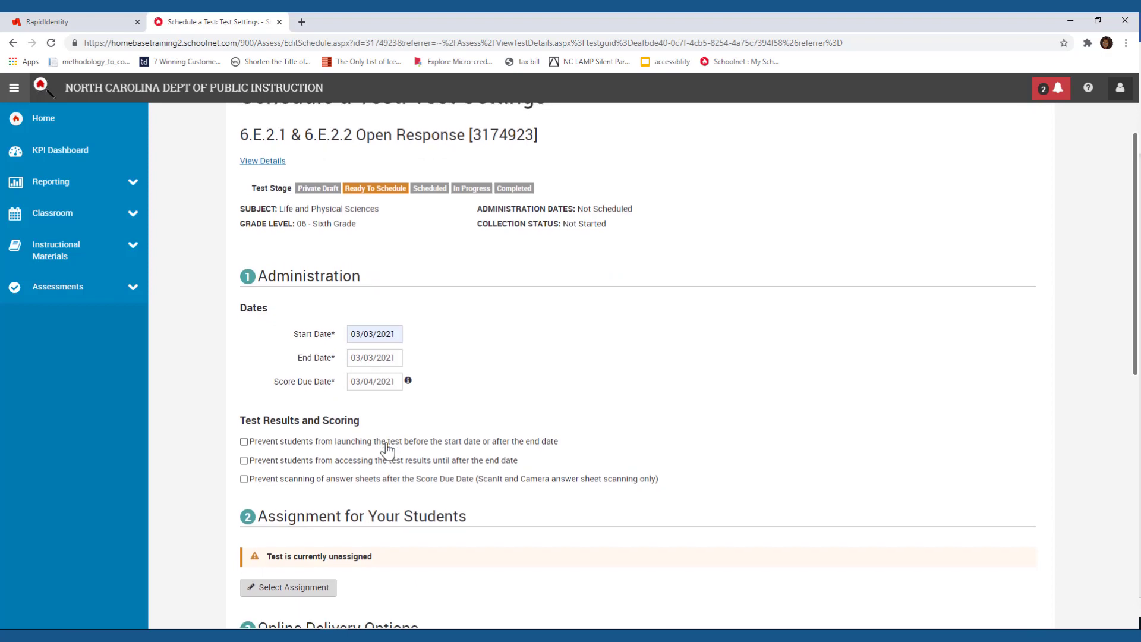
scroll(387, 451, "down", 1)
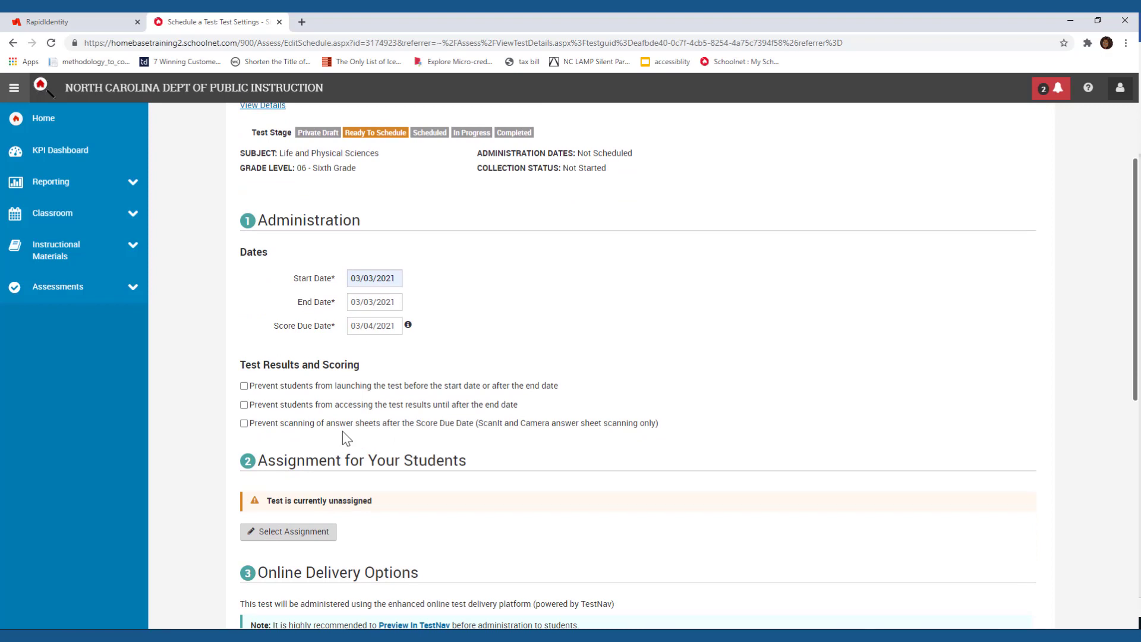
left_click(244, 386)
Assign the test to two individual students from the Foundations of Biology section and finish the assignment.
scroll(252, 361, "down", 2)
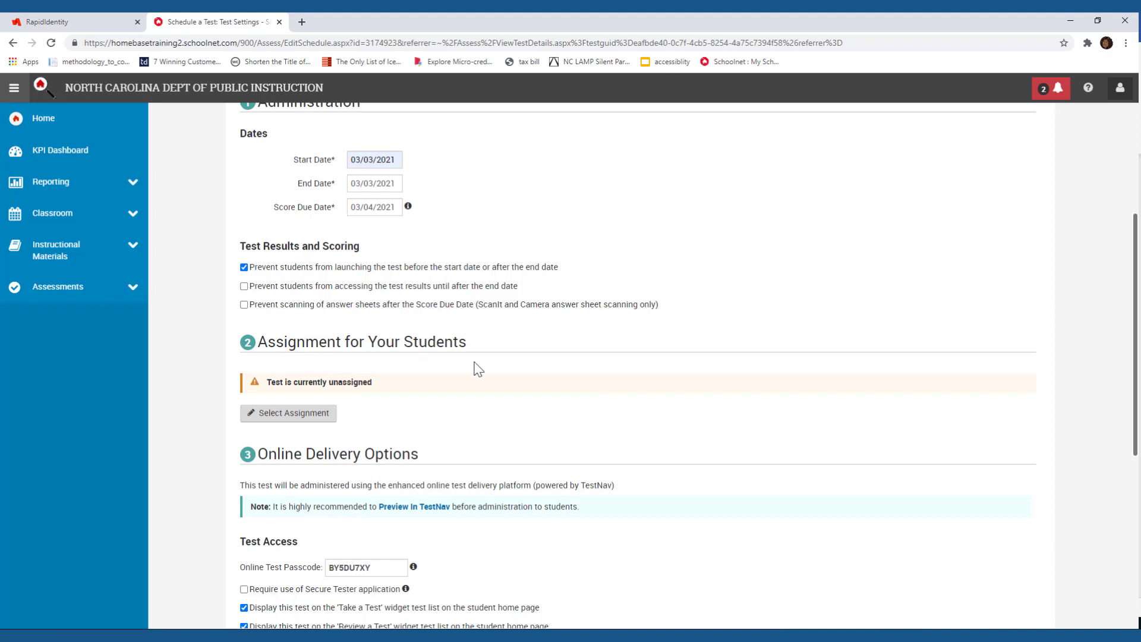
scroll(458, 381, "down", 2)
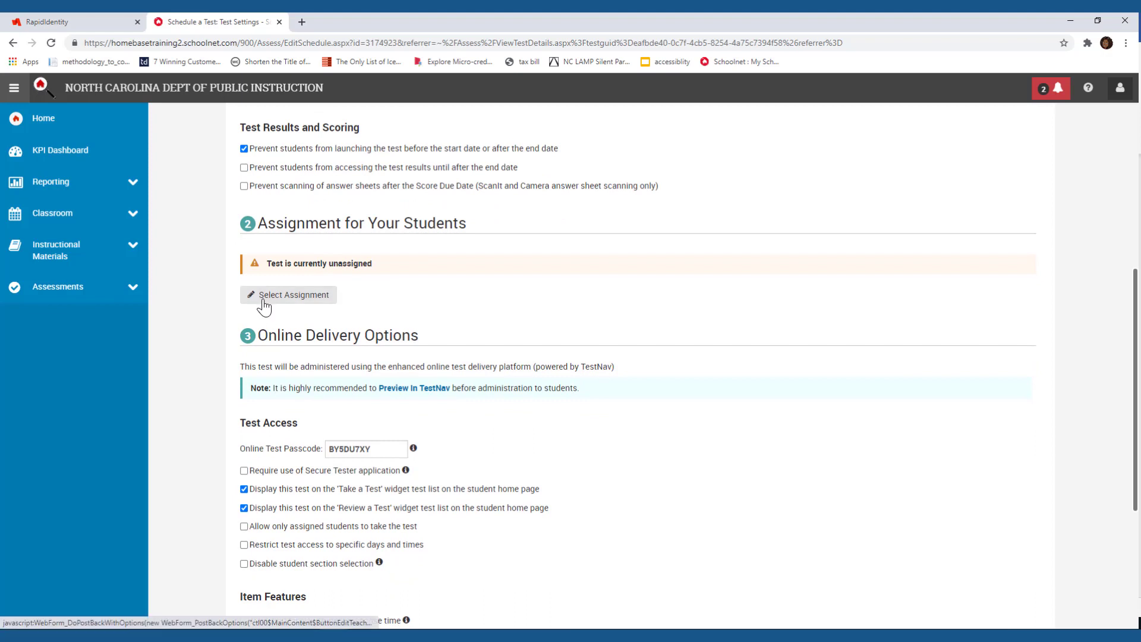
left_click(263, 302)
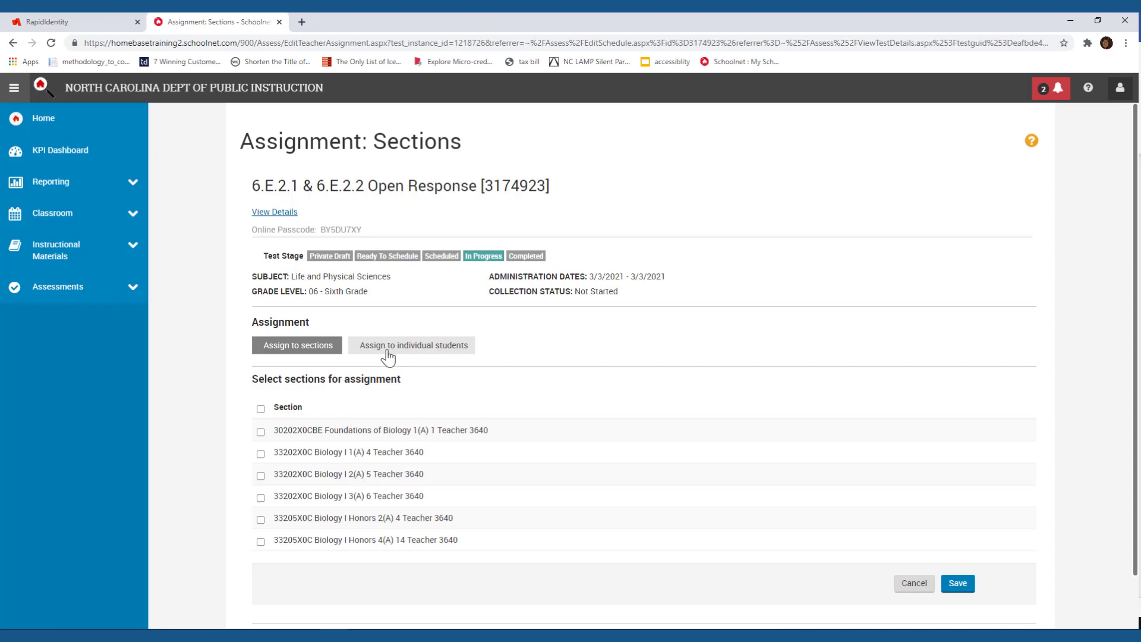
left_click(387, 351)
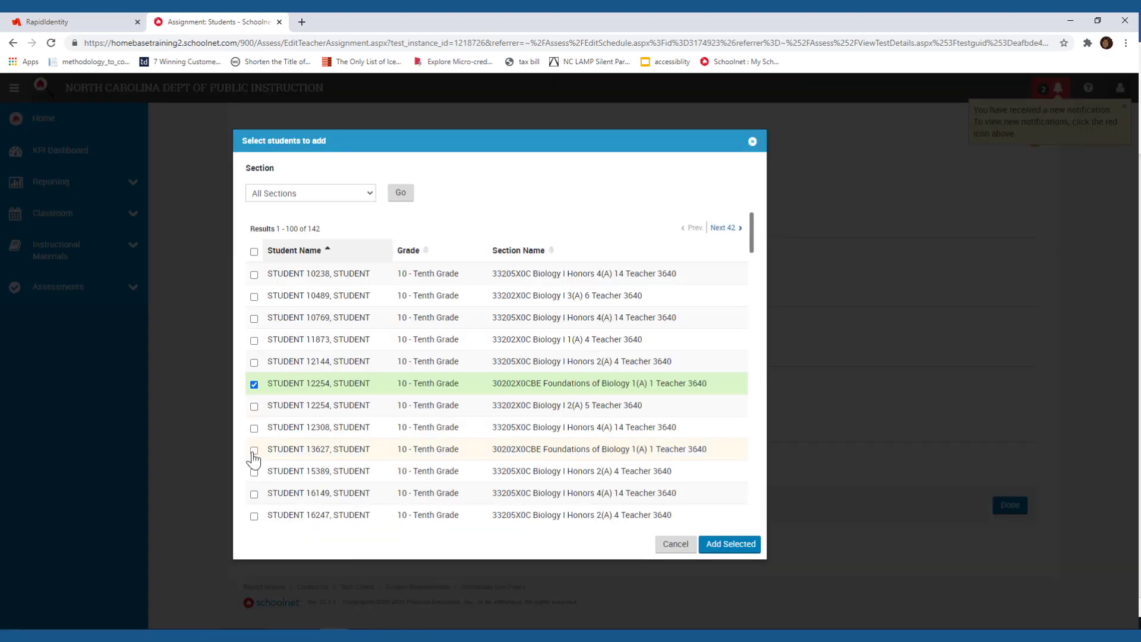
left_click(254, 453)
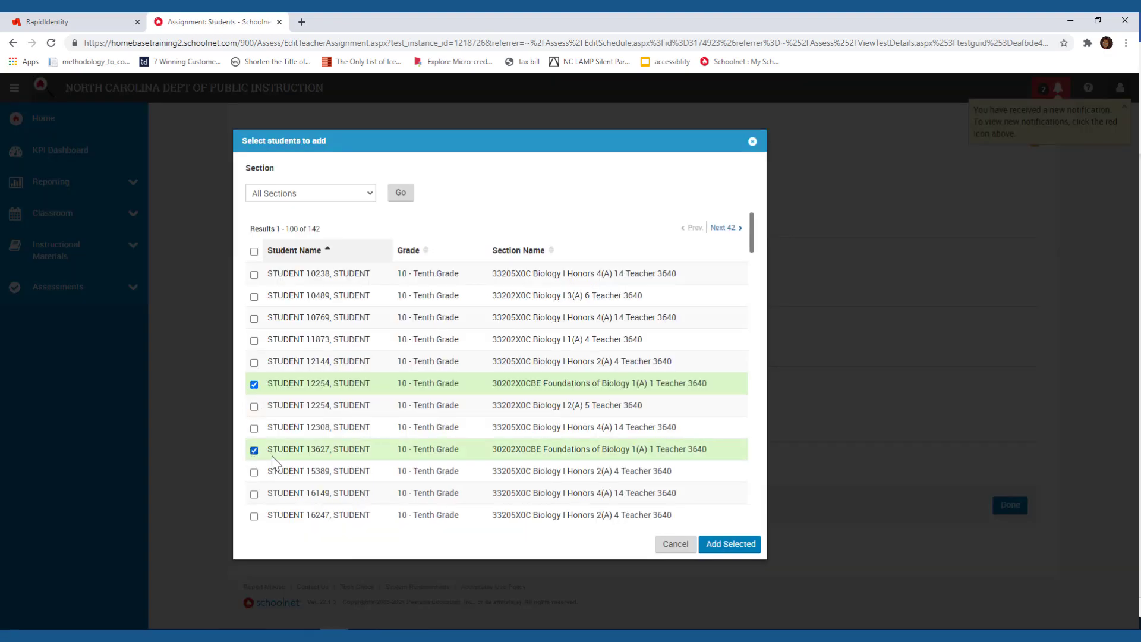
left_click(718, 550)
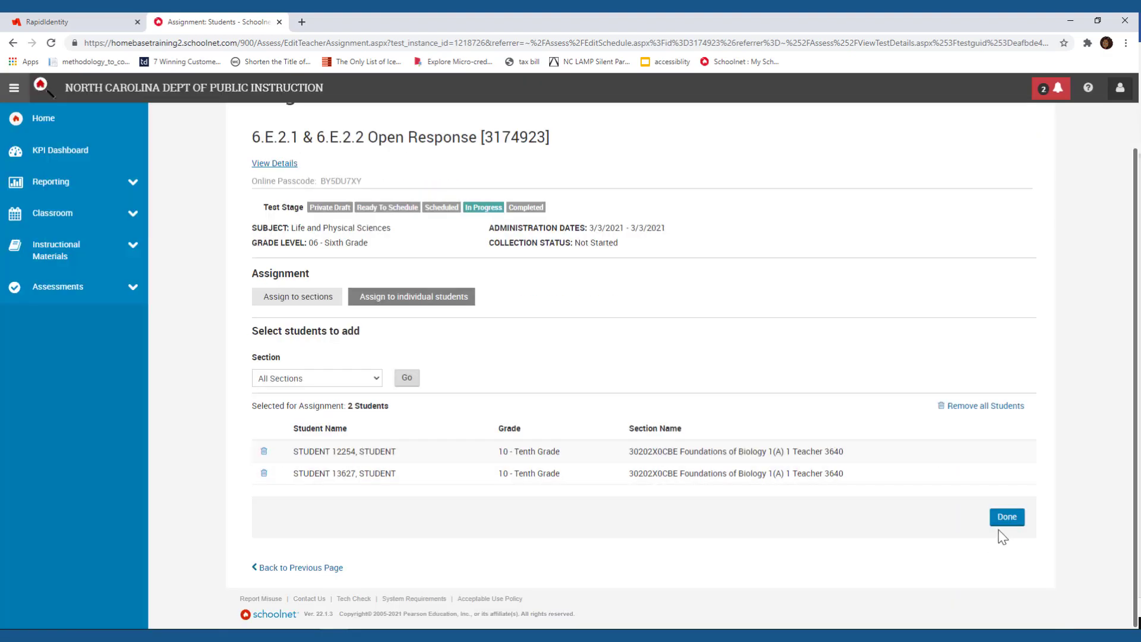
left_click(1000, 523)
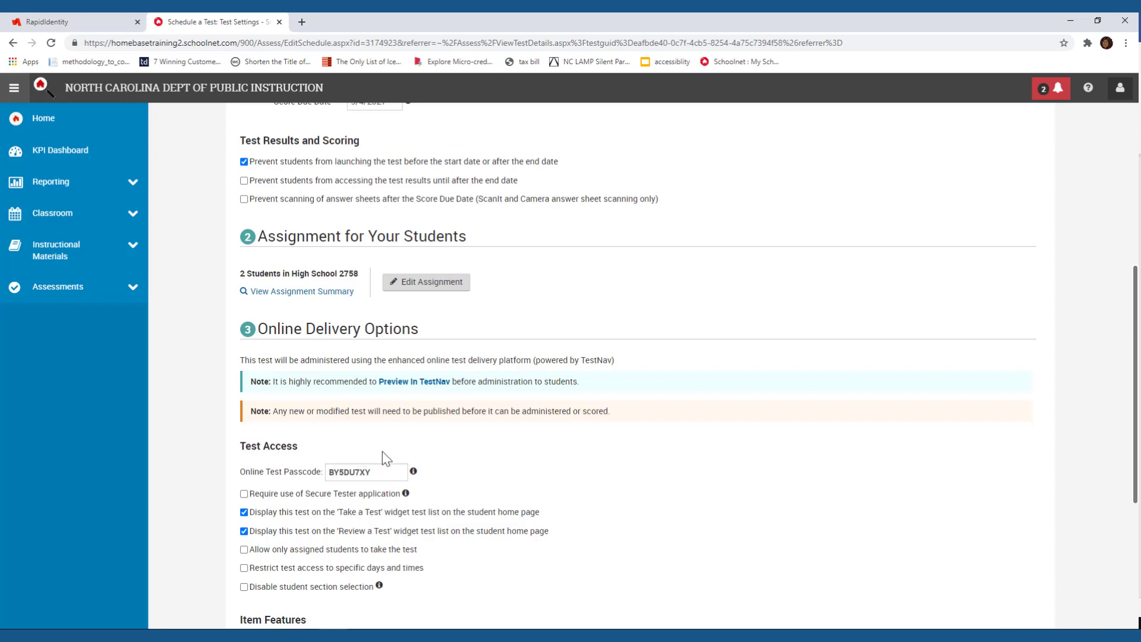
Restrict online test access to specific days and times, Monday to Friday from 9:00 am to 3:00 pm.
scroll(383, 452, "down", 2)
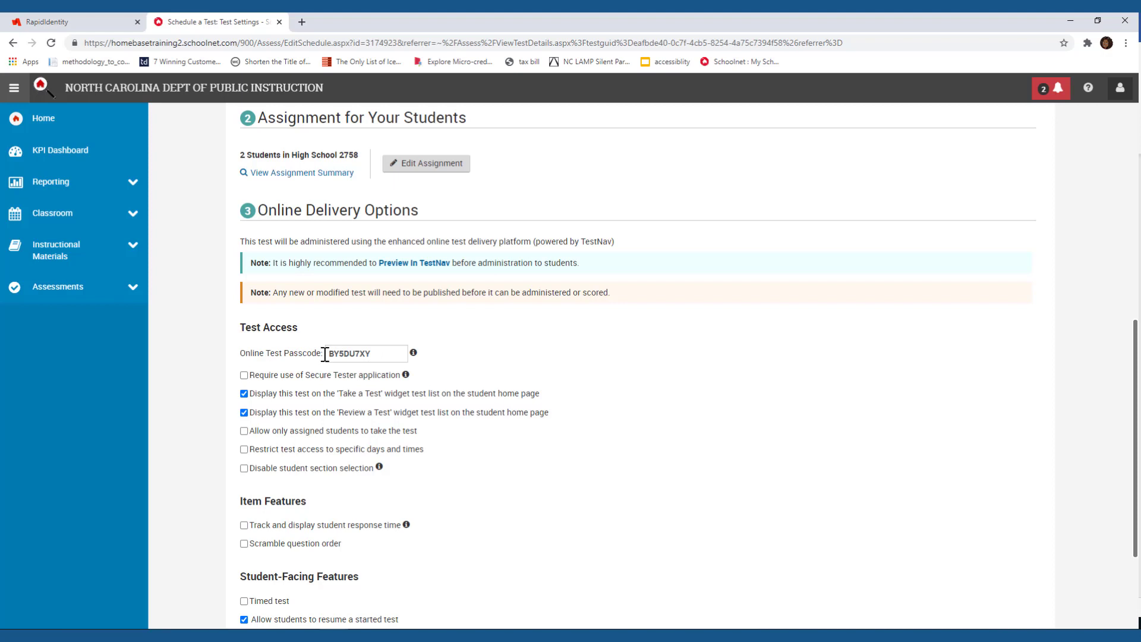
scroll(325, 354, "down", 1)
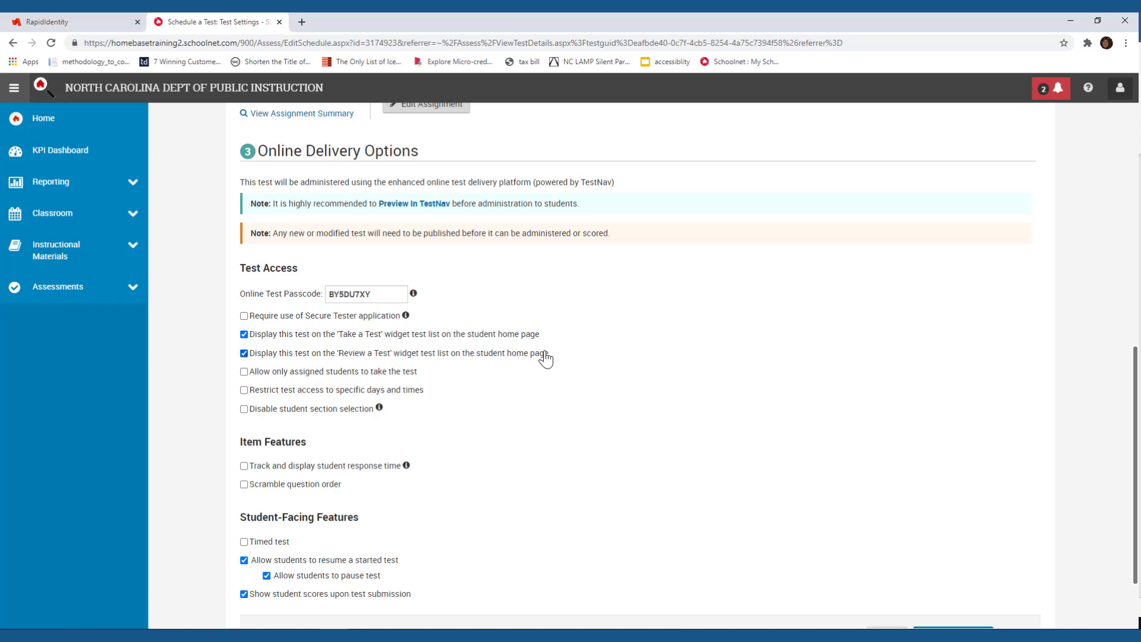
scroll(490, 412, "down", 1)
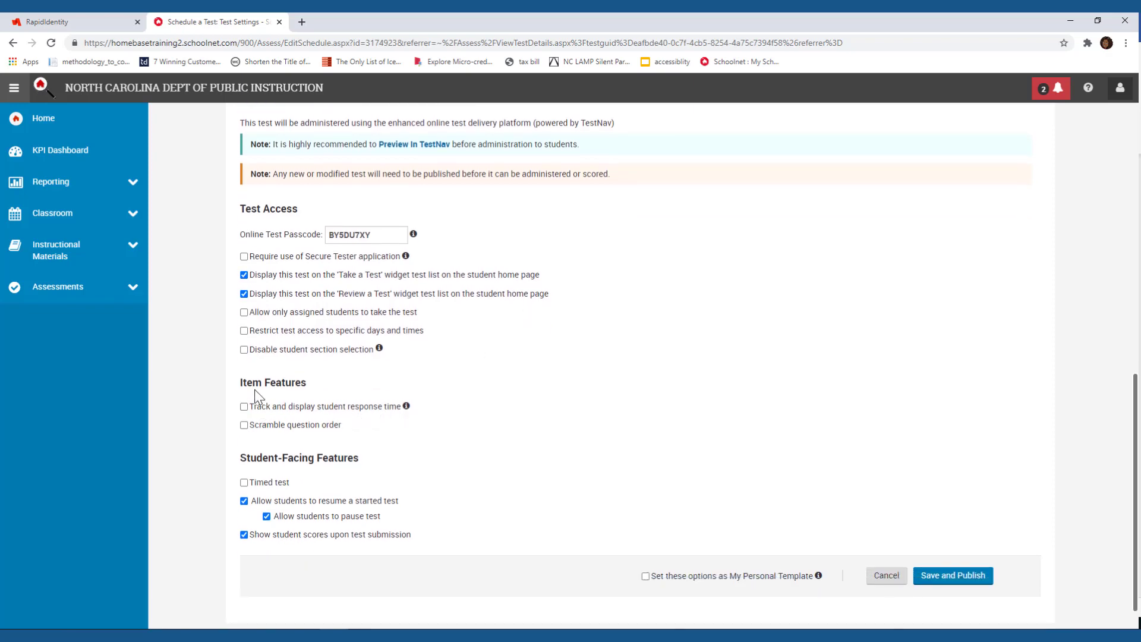
left_click(243, 332)
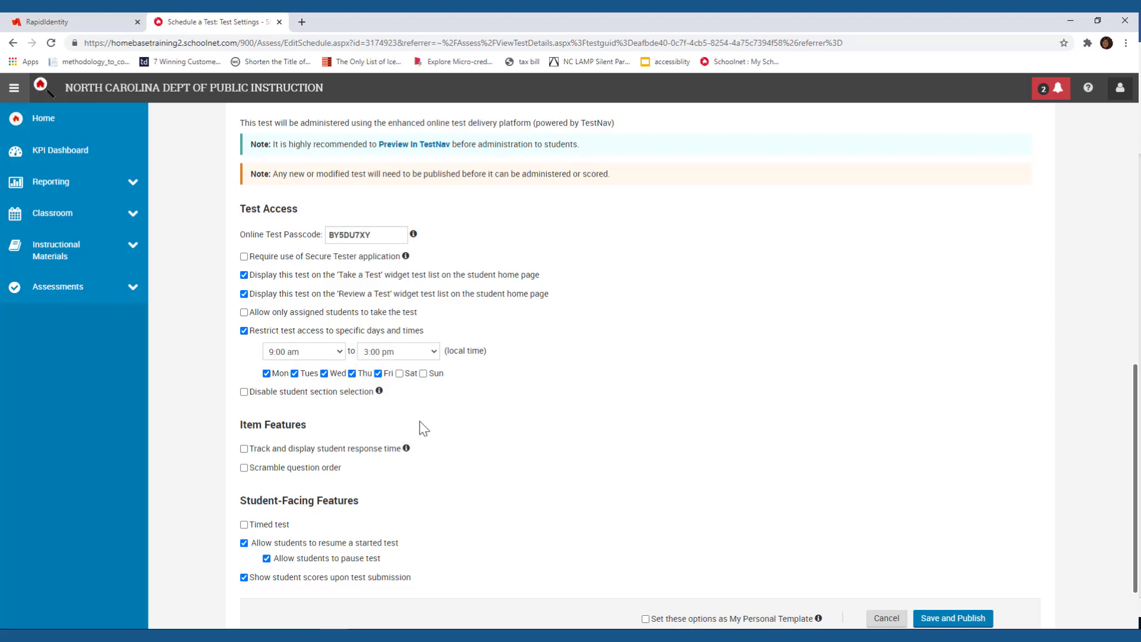
Disable showing student scores upon test submission, keep pausing allowed, and save and publish the test schedule.
scroll(421, 428, "down", 2)
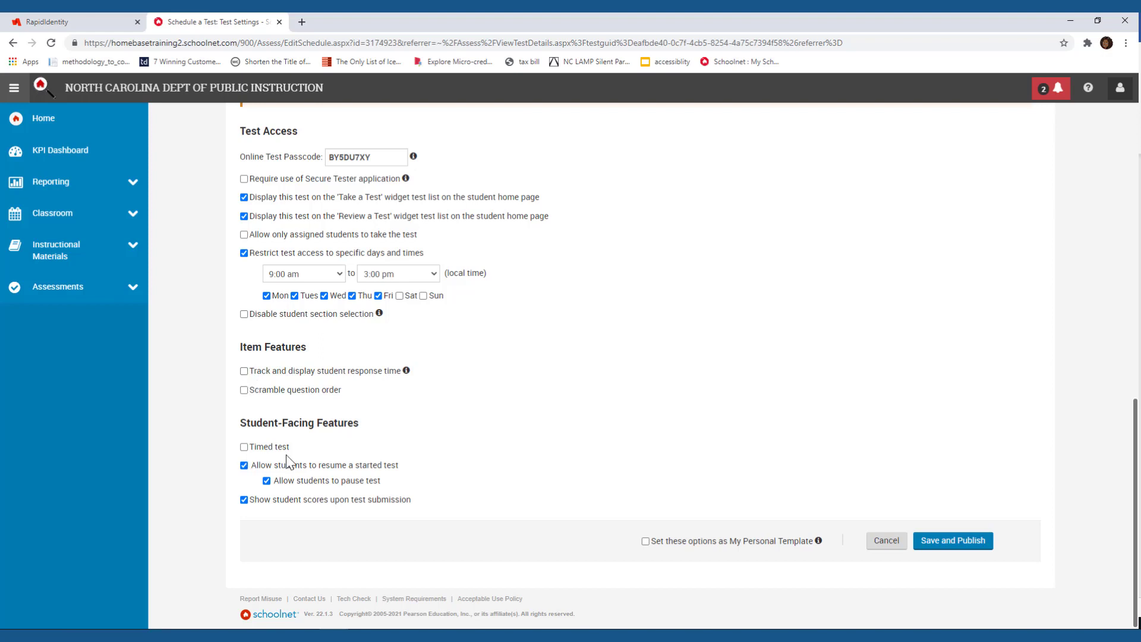
left_click(265, 478)
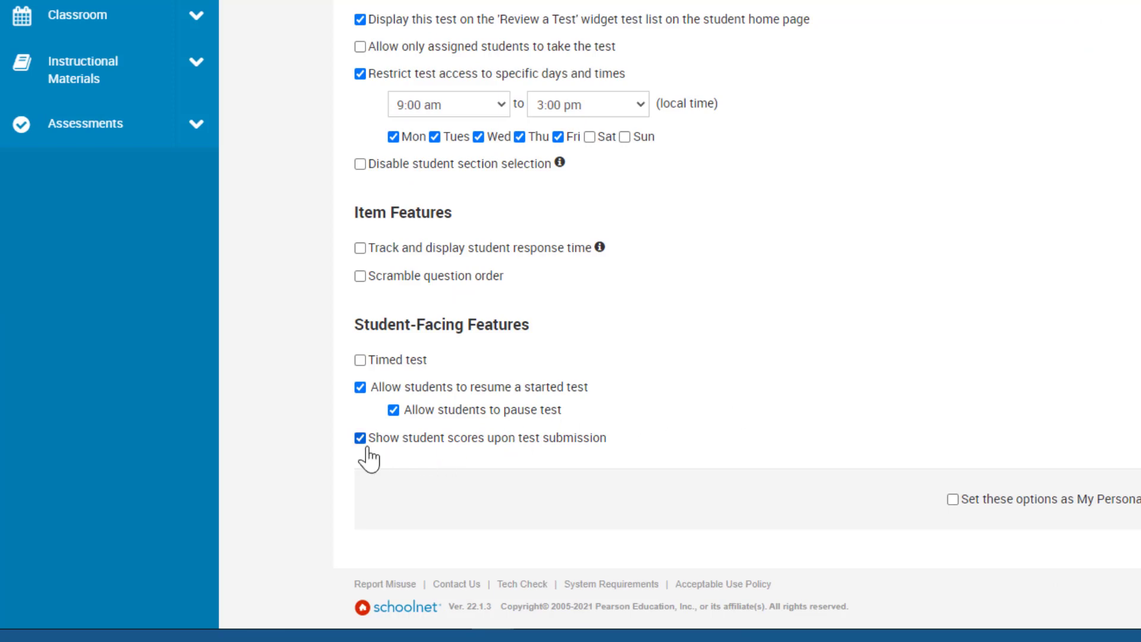
left_click(362, 443)
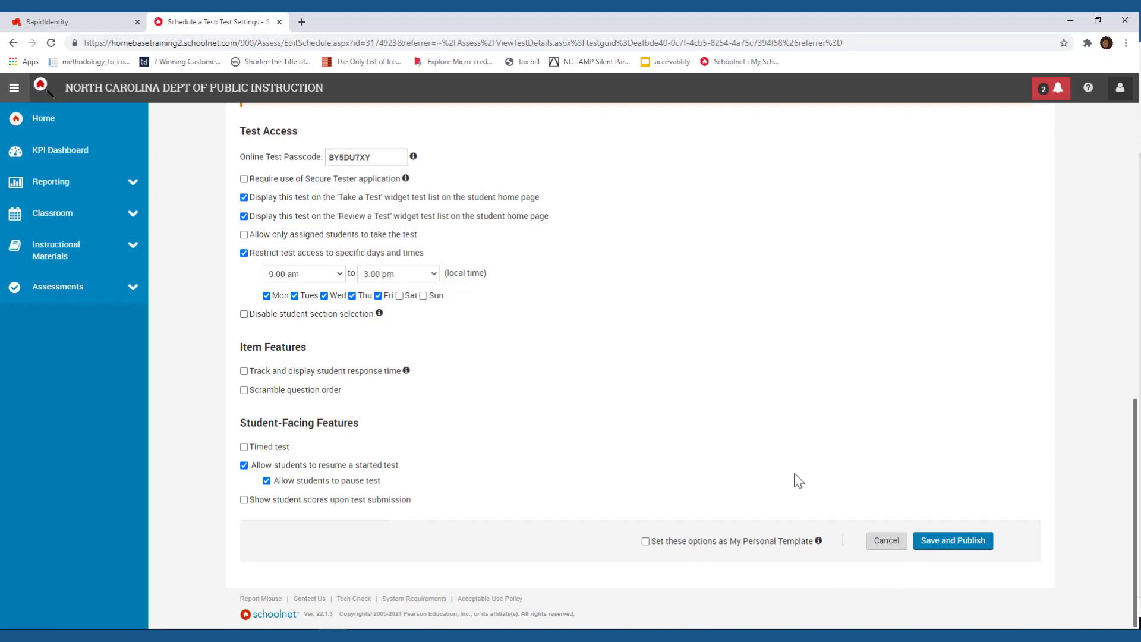
left_click(942, 542)
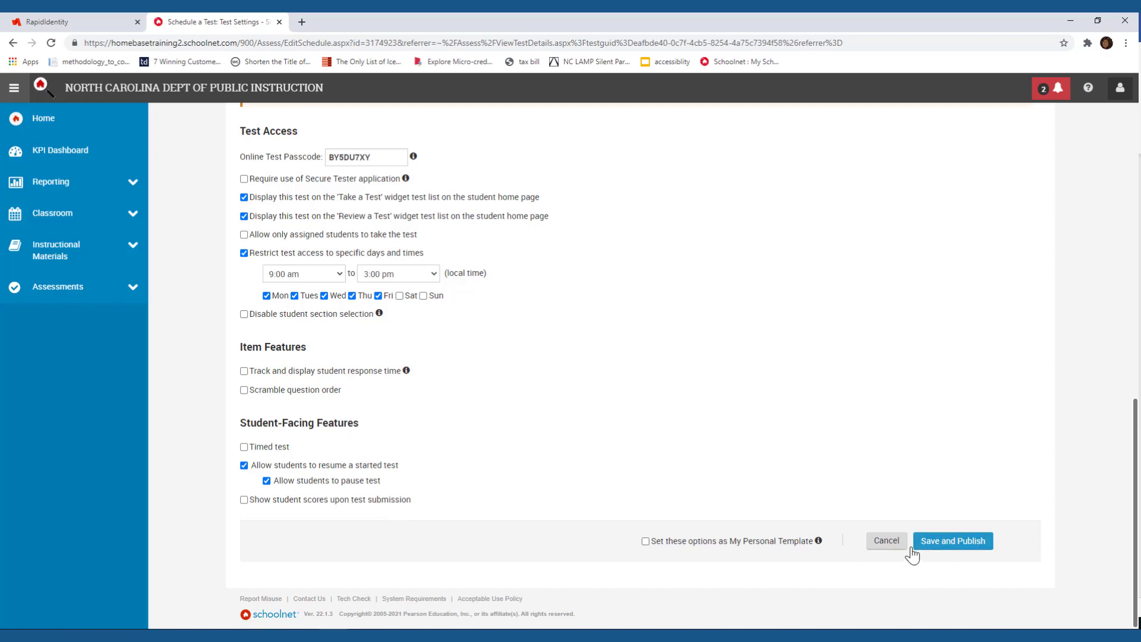